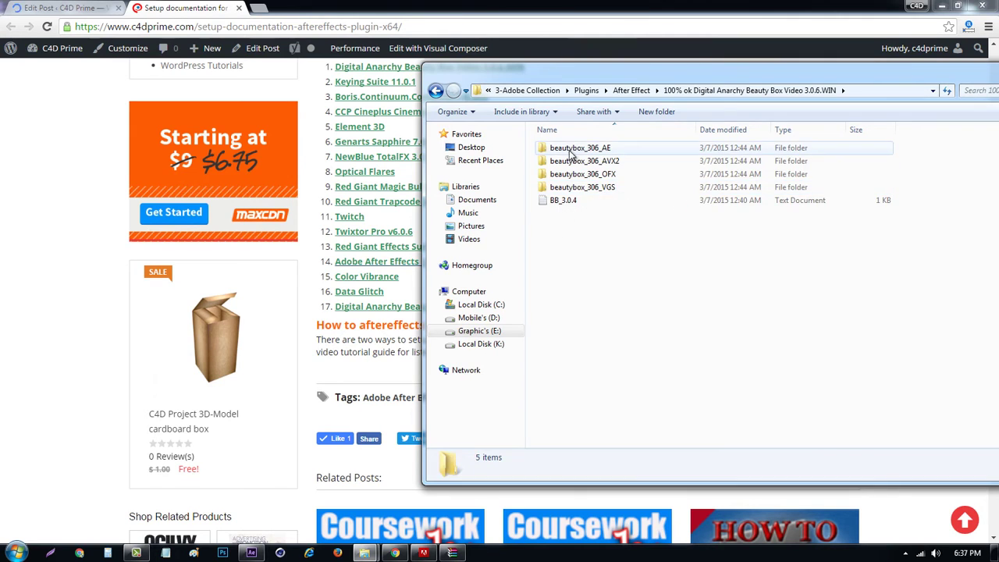
# - Run the Beauty Box 3.0.6 After Effects installer from the beautybox_306_AE folder as administrator and advance to component selection
pyautogui.doubleClick(559, 149)
pyautogui.rightClick(558, 150)
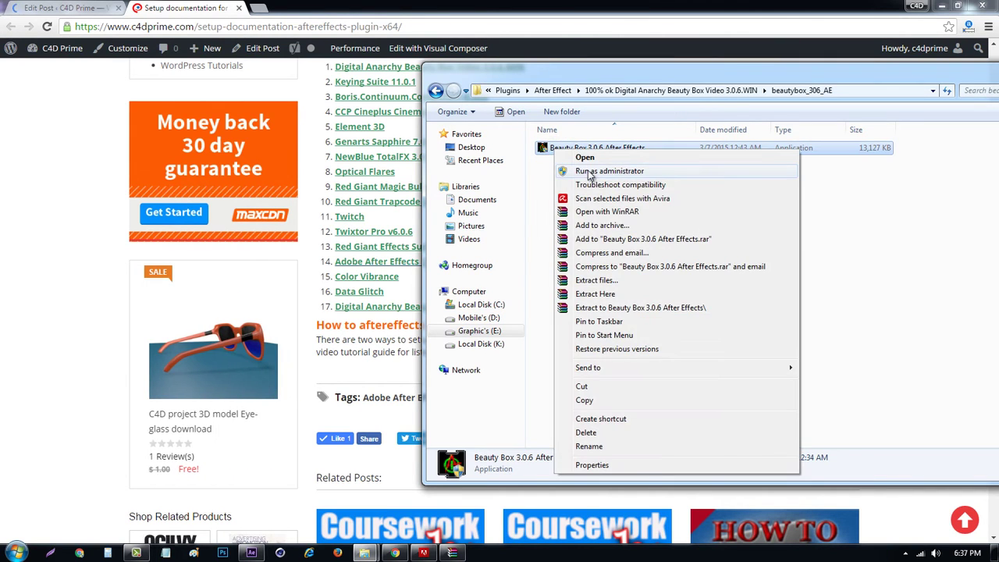
pyautogui.click(587, 170)
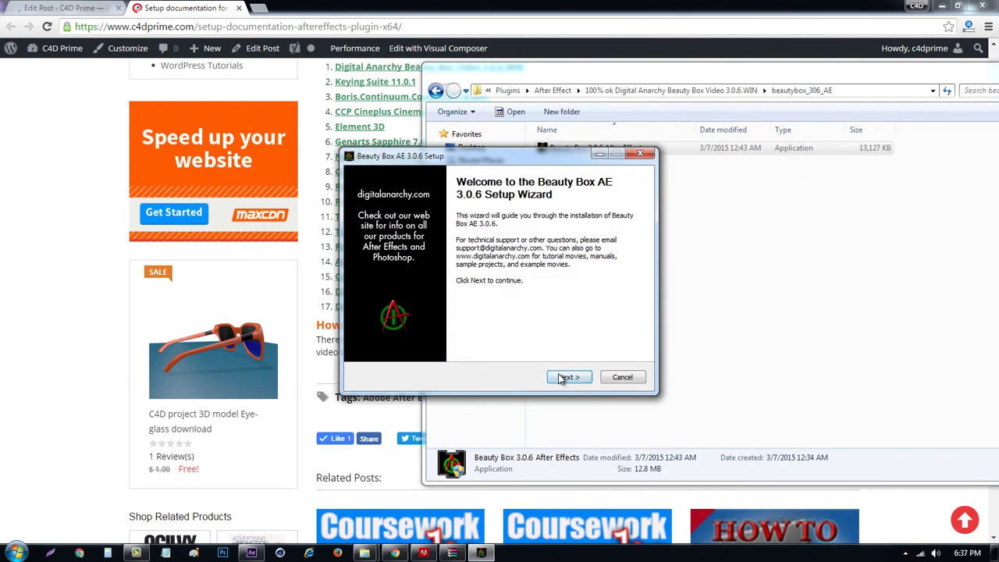
pyautogui.click(564, 376)
pyautogui.click(562, 377)
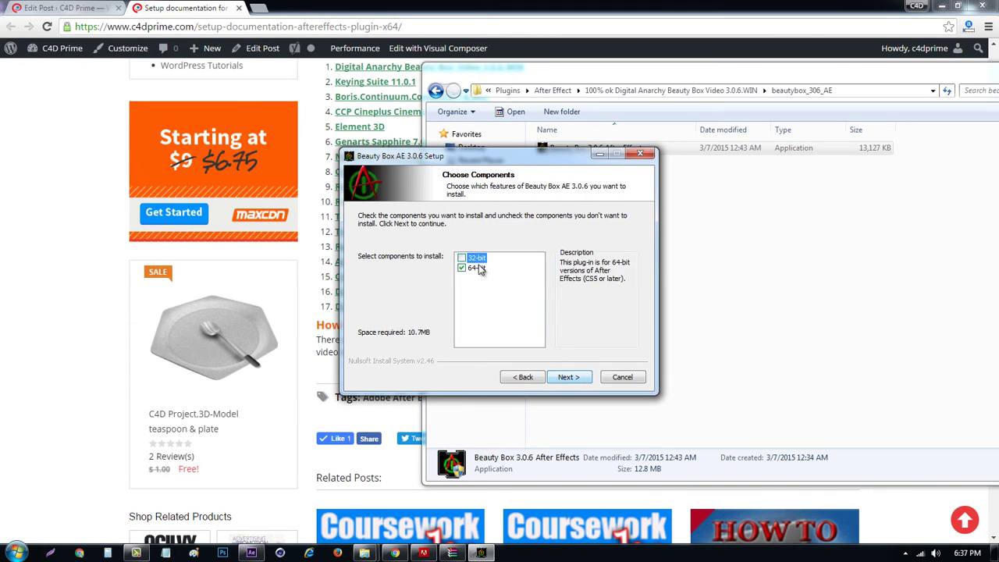
# - Choose only the 64-bit component for installation and continue to the install location
pyautogui.click(461, 268)
pyautogui.click(461, 268)
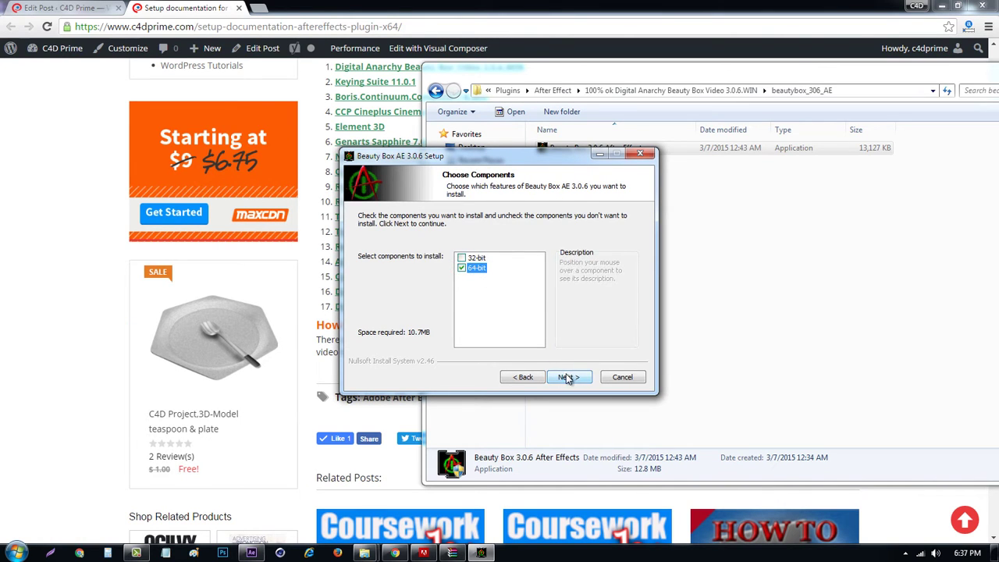
pyautogui.click(567, 378)
# - Copy the full destination folder path from the setup wizard
pyautogui.moveTo(547, 303); pyautogui.dragTo(516, 303)
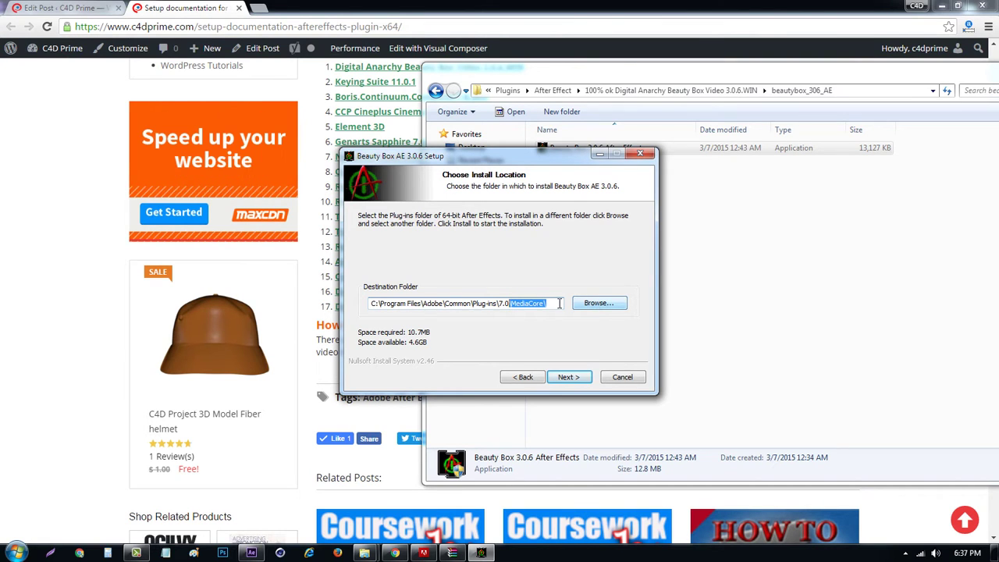
pyautogui.moveTo(558, 303); pyautogui.dragTo(374, 303)
pyautogui.rightClick(380, 303)
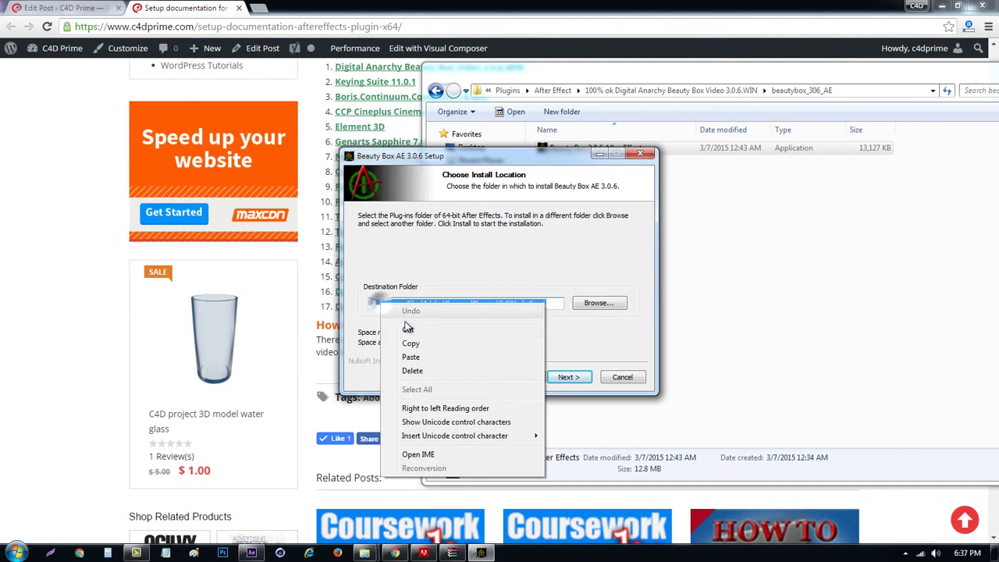
pyautogui.click(410, 343)
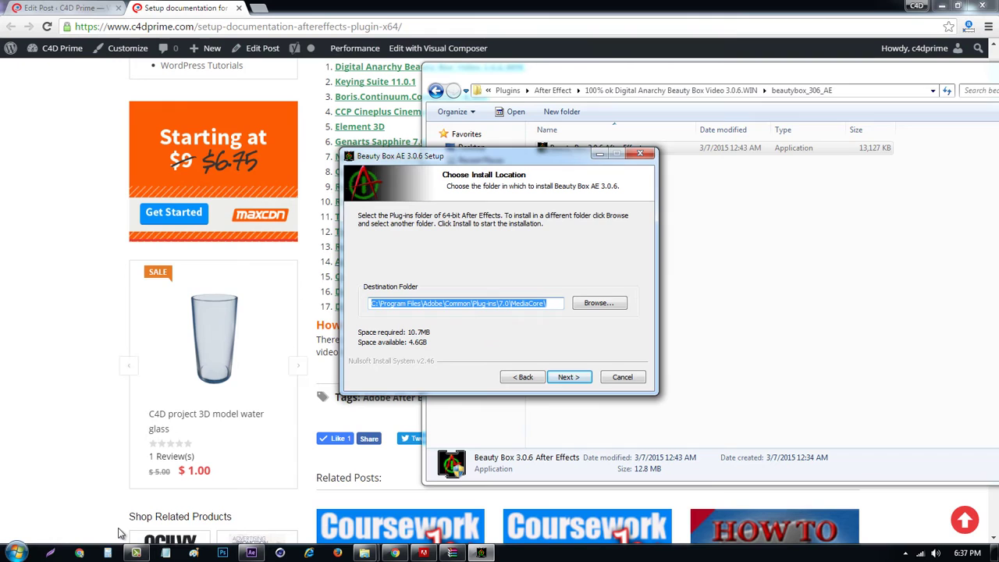
# - Open a new Computer window, go to the copied path C:\Program Files\Adobe\Common\Plug-ins\7.0\MediaCore\ and check where it sits inside the 7.0 folder
pyautogui.click(17, 552)
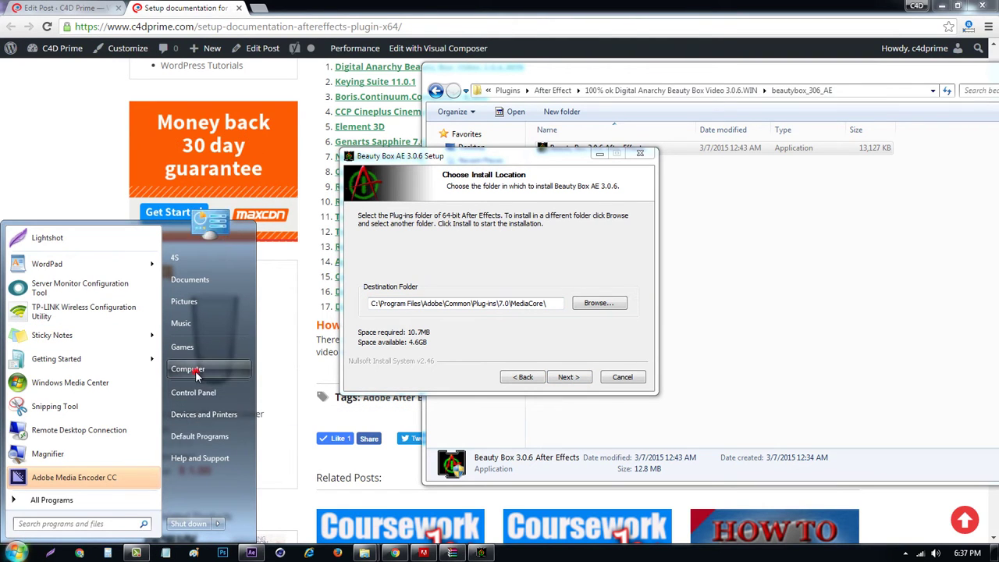
pyautogui.click(188, 368)
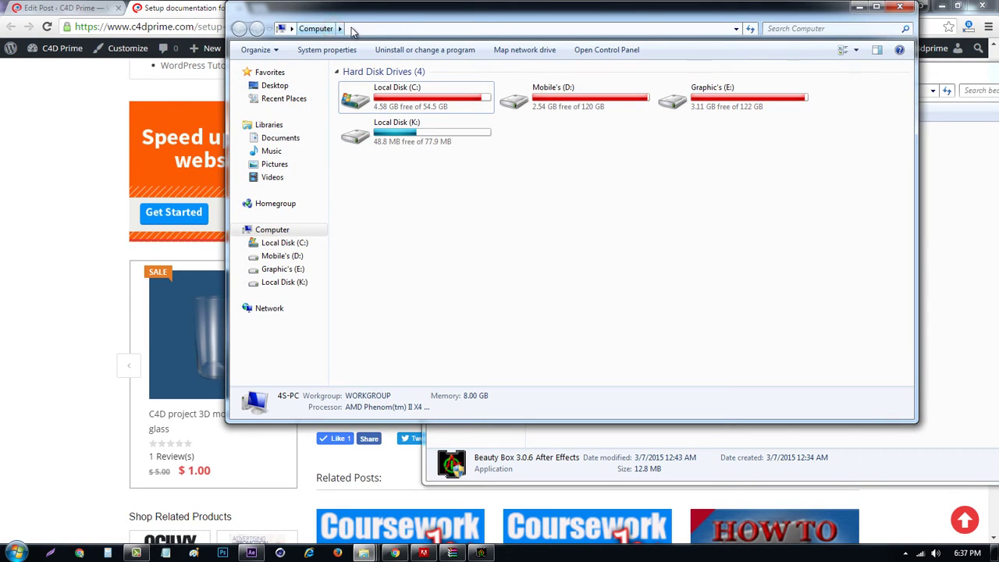
pyautogui.rightClick(363, 30)
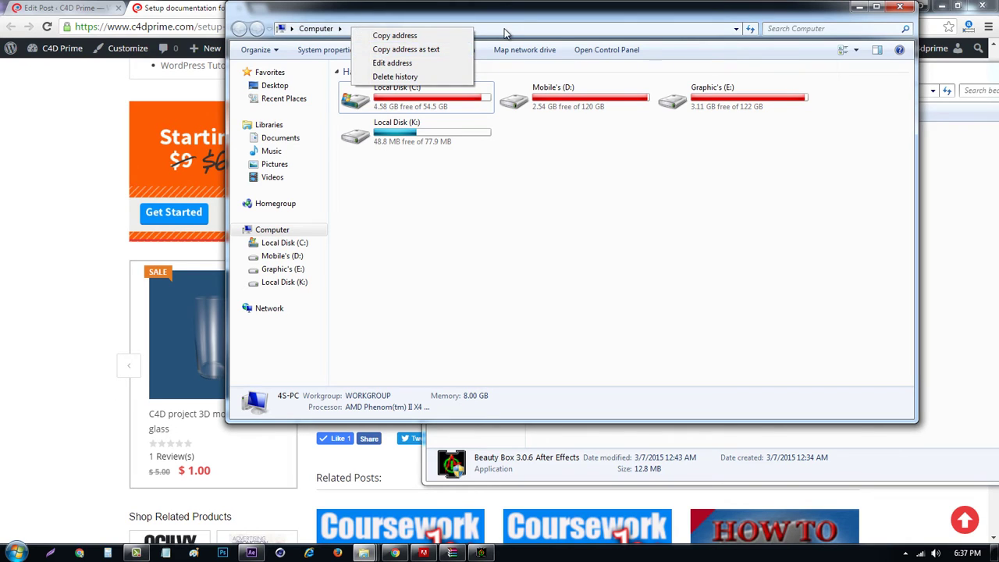
pyautogui.click(391, 63)
pyautogui.rightClick(367, 29)
pyautogui.click(388, 86)
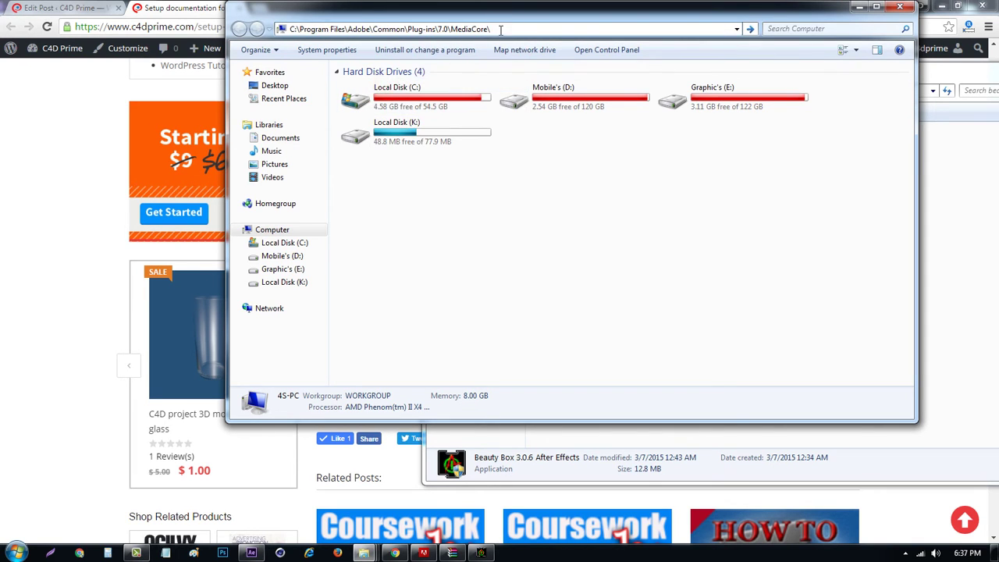
pyautogui.press('Return')
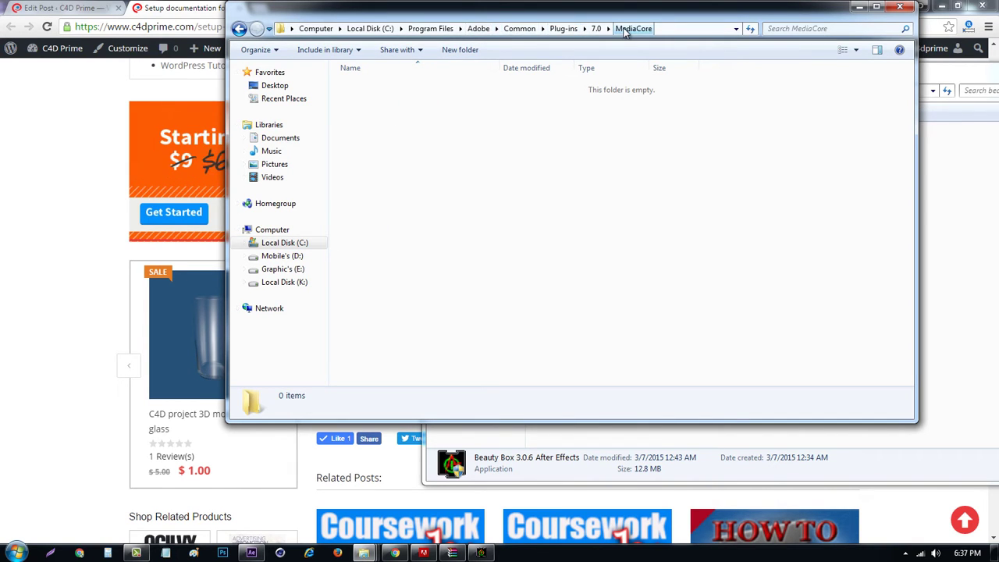
pyautogui.click(596, 28)
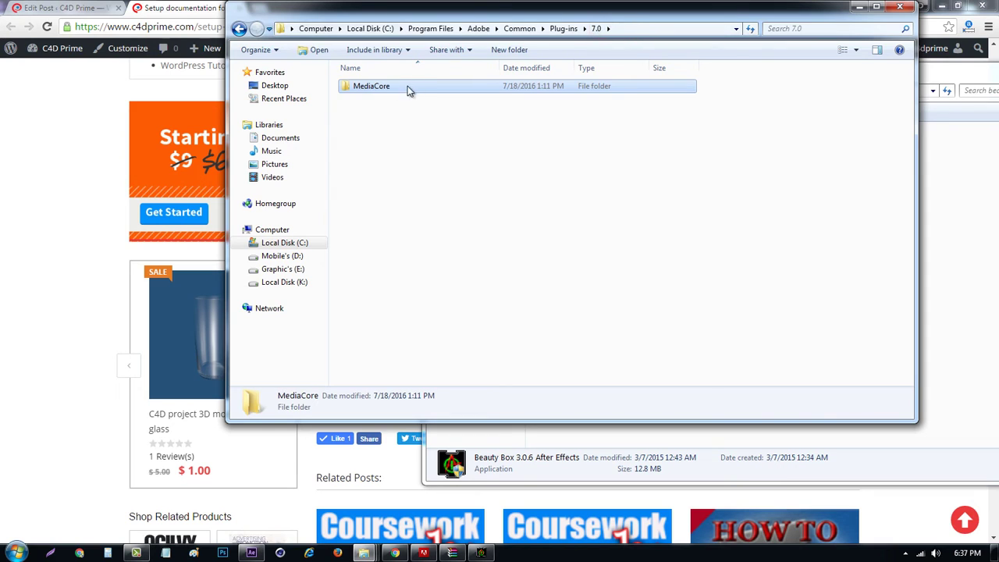
pyautogui.doubleClick(382, 87)
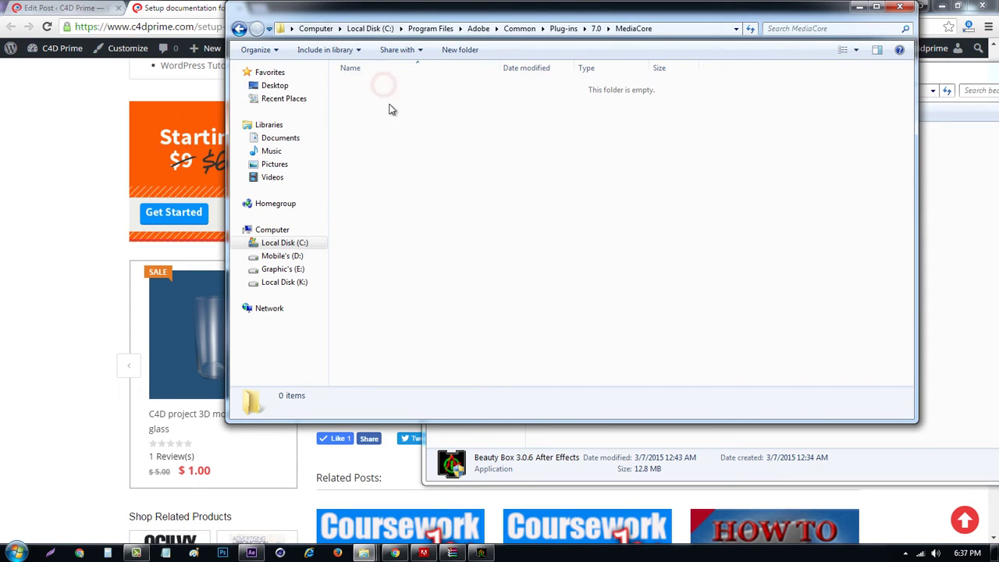
# - Return to the Beauty Box setup, accept the MediaCore destination and the default Start Menu folder, and complete the installation
pyautogui.click(556, 437)
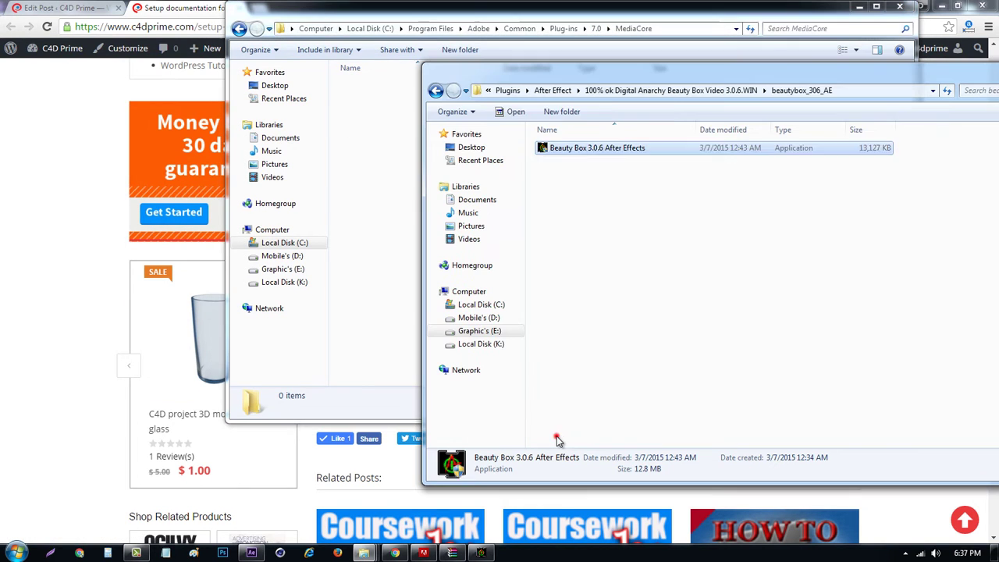
pyautogui.doubleClick(597, 148)
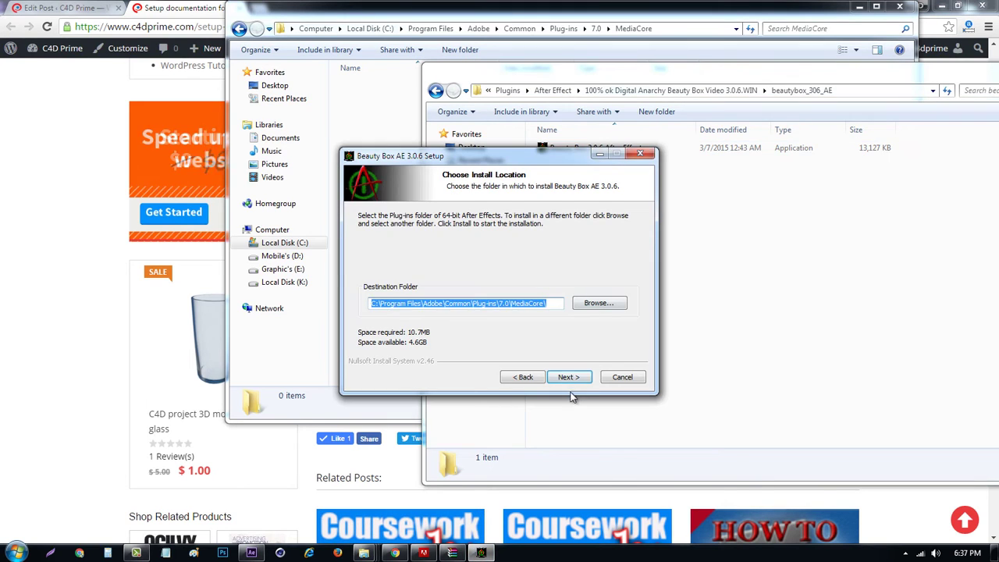
pyautogui.click(567, 377)
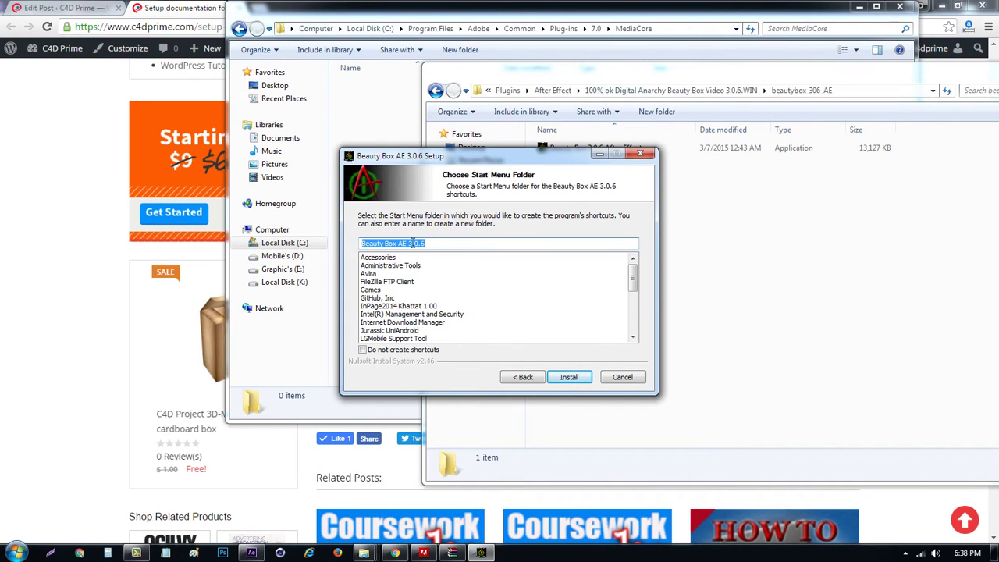
pyautogui.click(569, 377)
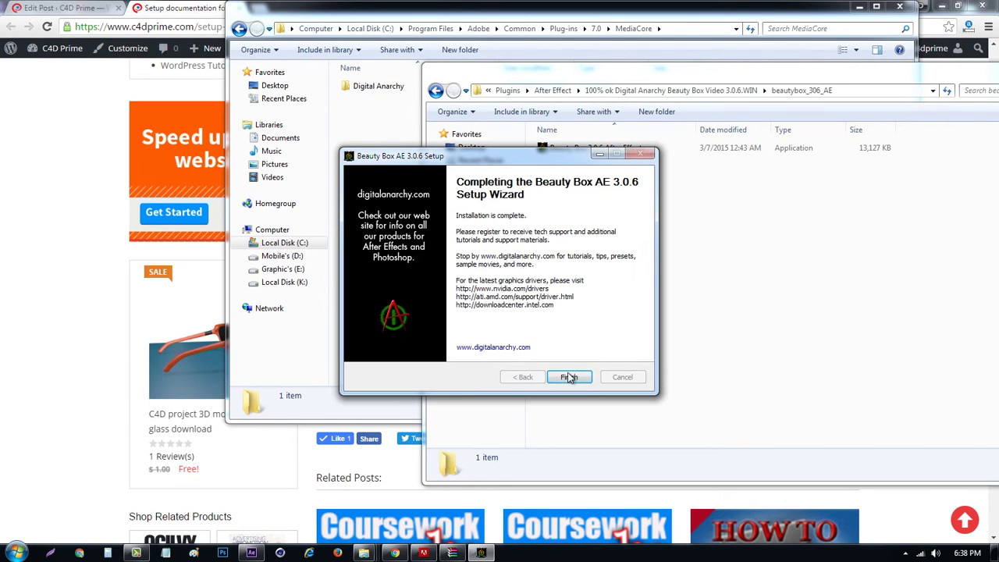
pyautogui.click(569, 377)
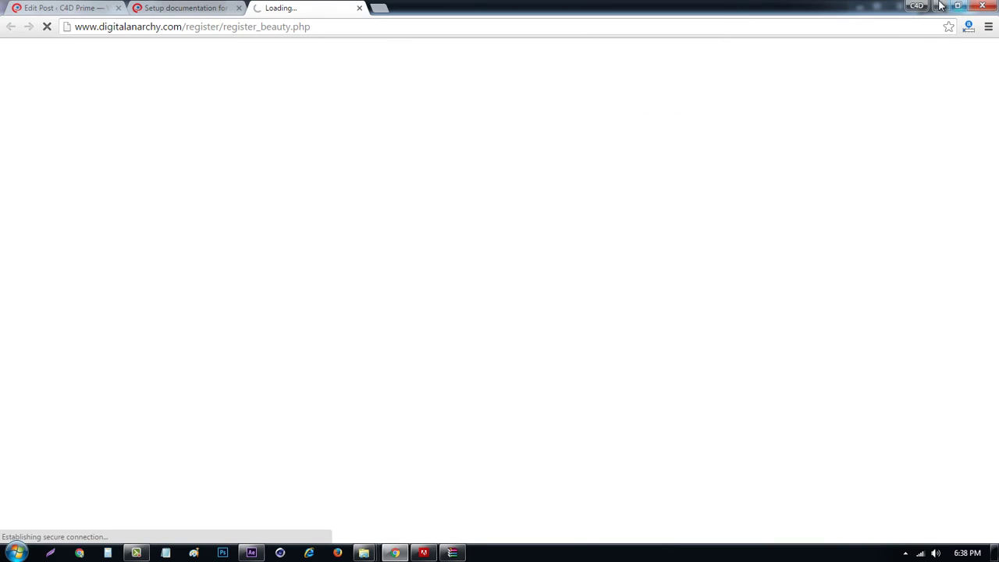
# - Minimize the browser and open the installed Beauty Box AE 3.0.6 folder within MediaCore's Digital Anarchy folder
pyautogui.click(940, 5)
pyautogui.click(401, 131)
pyautogui.click(364, 88)
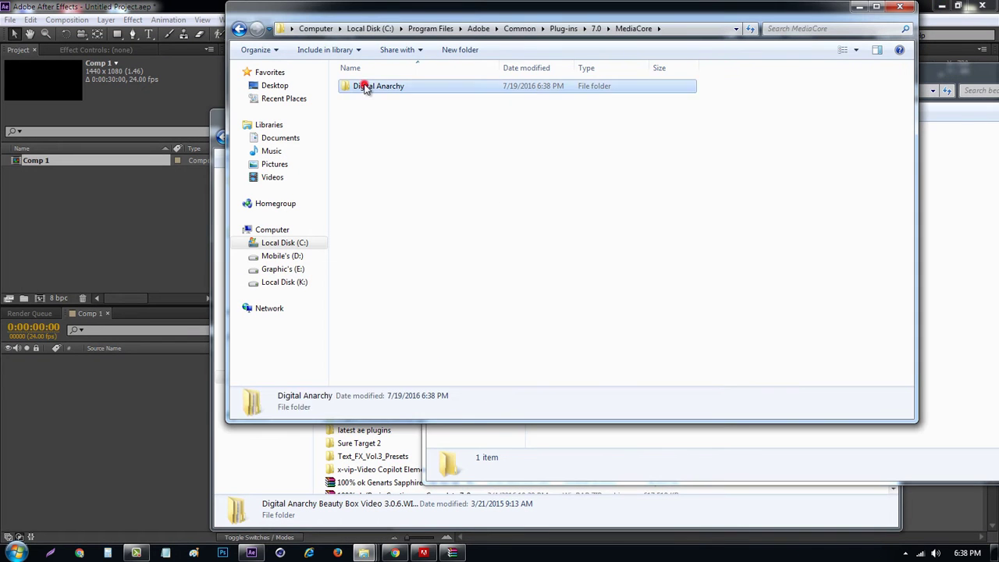
pyautogui.doubleClick(364, 88)
pyautogui.doubleClick(363, 88)
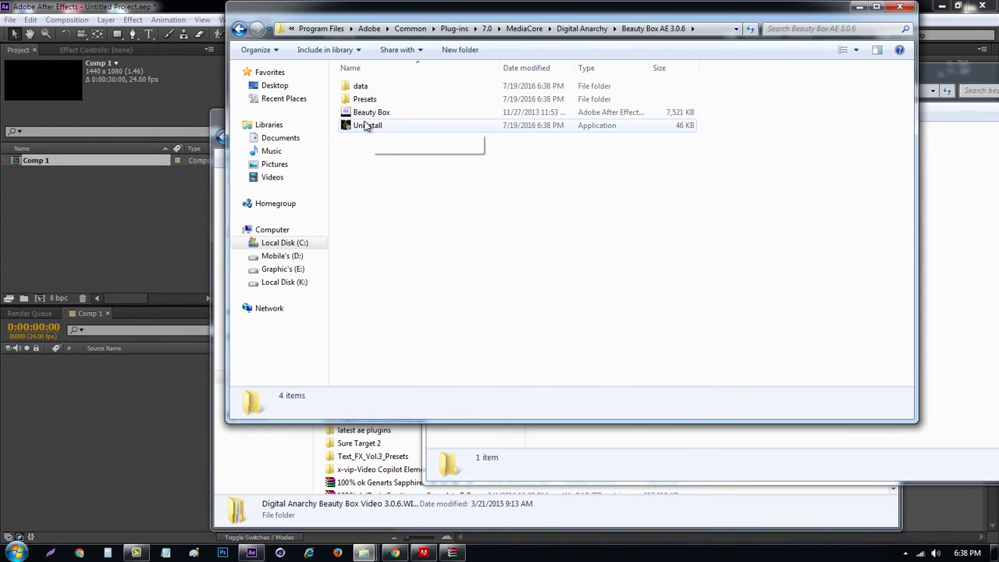
# - Examine the contents of the Presets and data subfolders and return to the Digital Anarchy folder
pyautogui.doubleClick(359, 100)
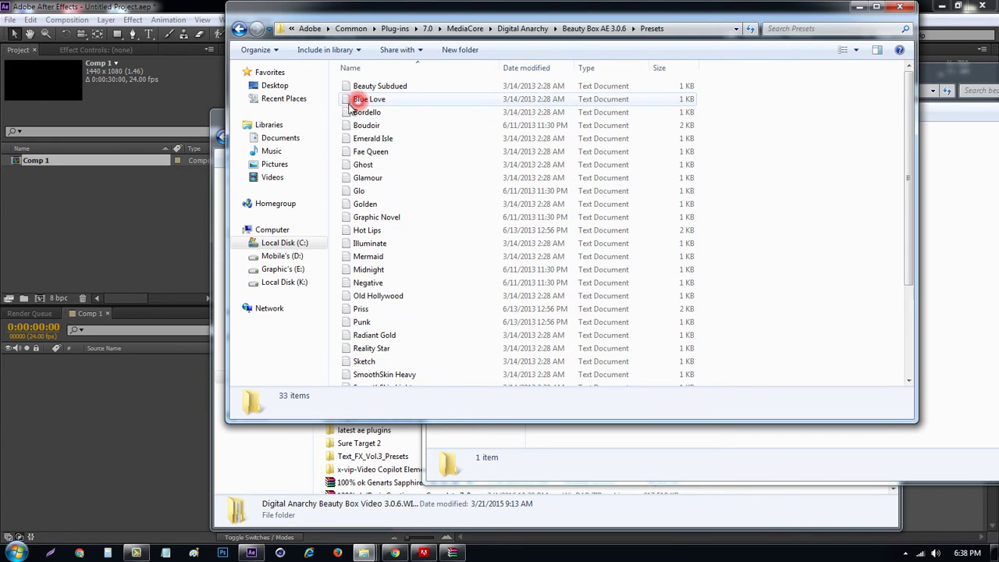
pyautogui.scroll(-3, 421, 175)
pyautogui.scroll(4, 413, 141)
pyautogui.click(238, 29)
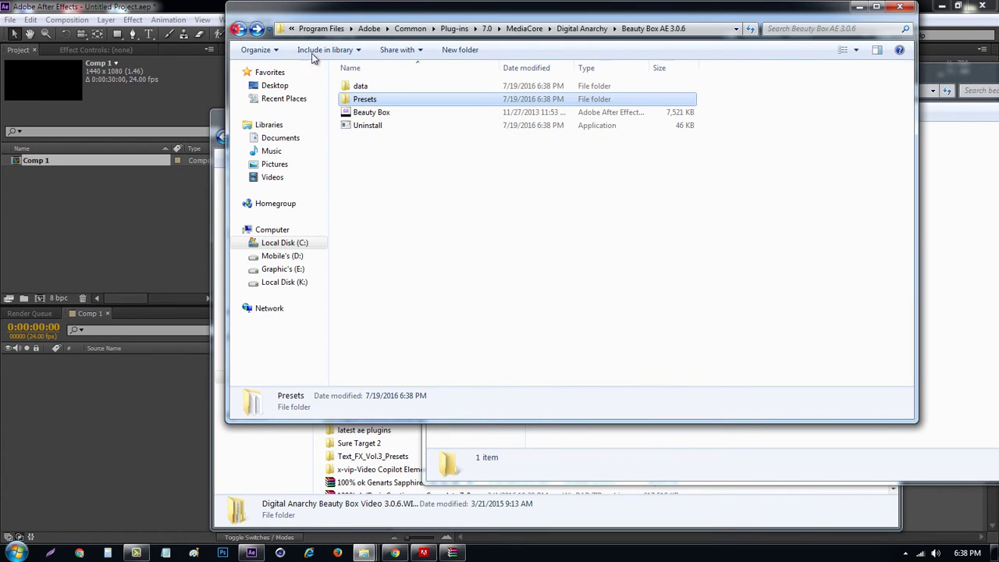
pyautogui.doubleClick(358, 85)
pyautogui.click(239, 29)
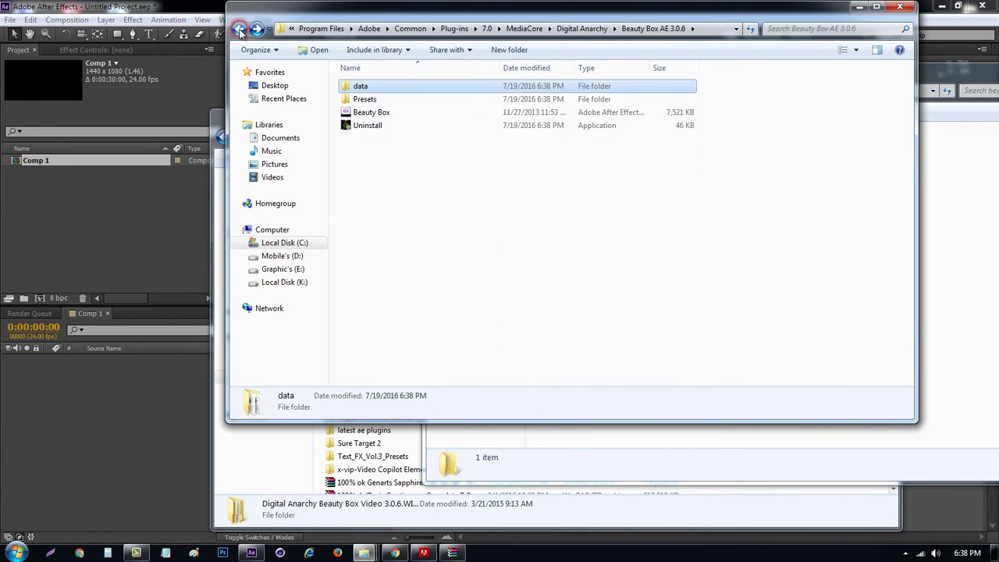
pyautogui.click(239, 29)
# - Switch to After Effects and enlarge the Effects & Presets panel to show more effect categories
pyautogui.click(95, 394)
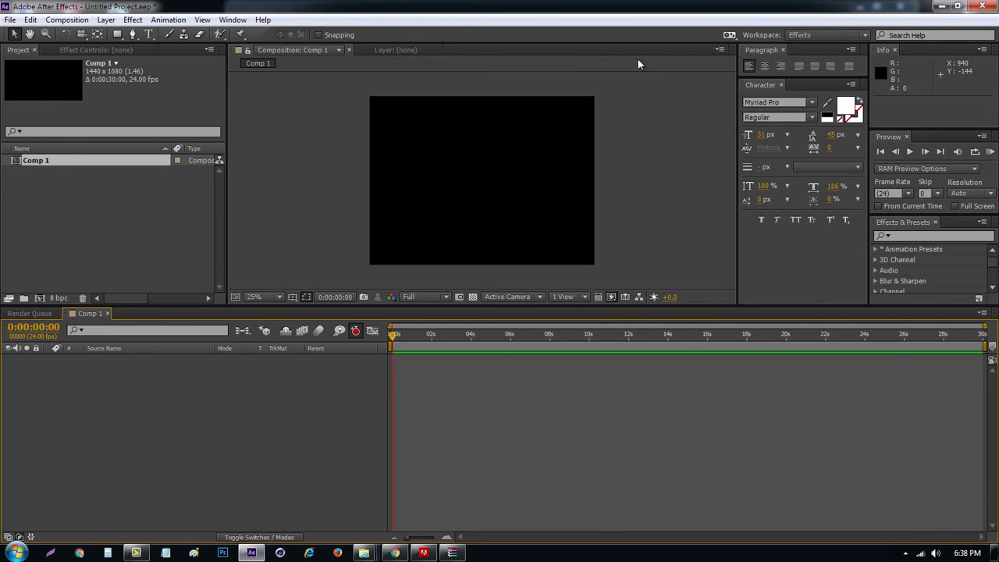
pyautogui.moveTo(875, 305); pyautogui.dragTo(868, 462)
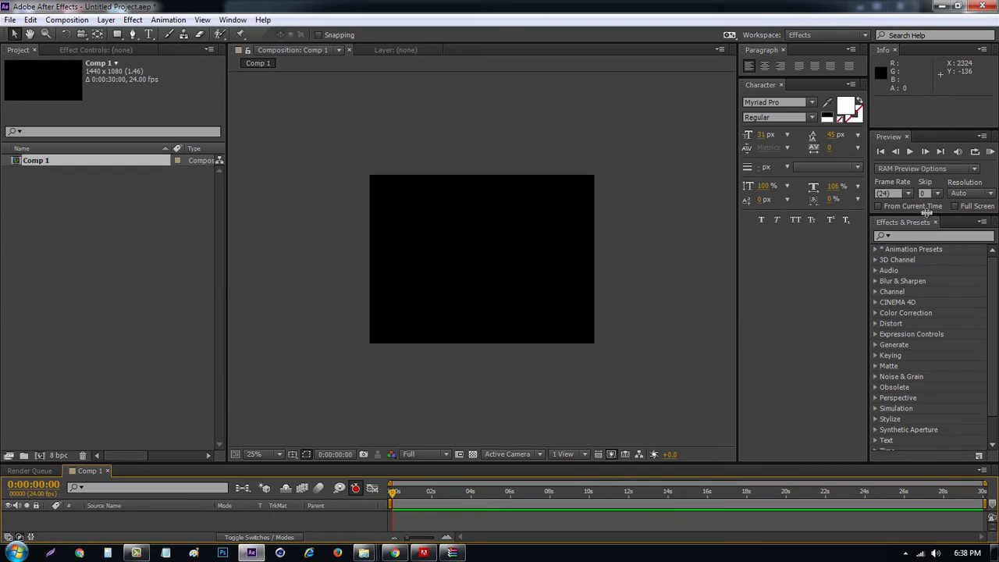
pyautogui.moveTo(926, 213); pyautogui.dragTo(924, 193)
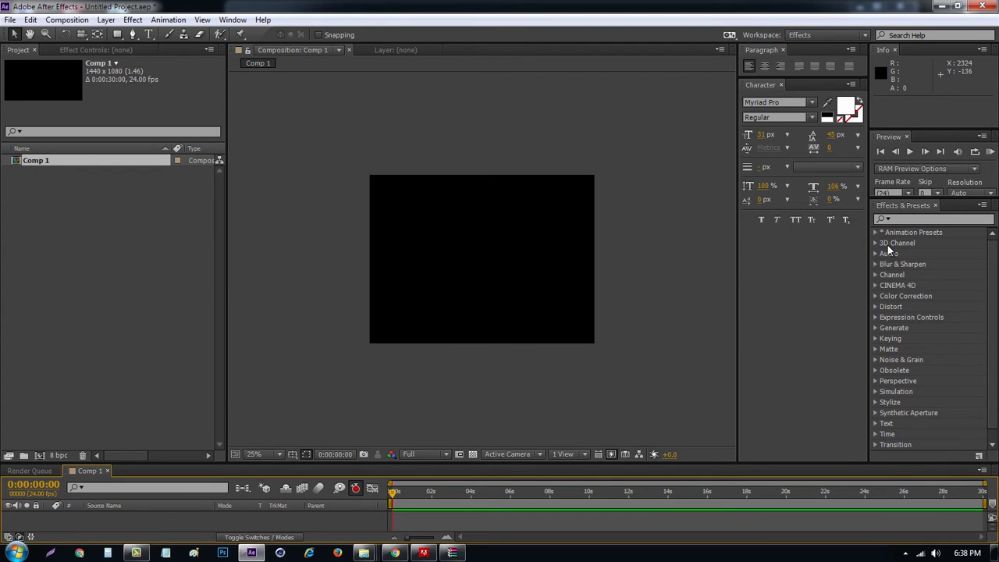
pyautogui.click(919, 220)
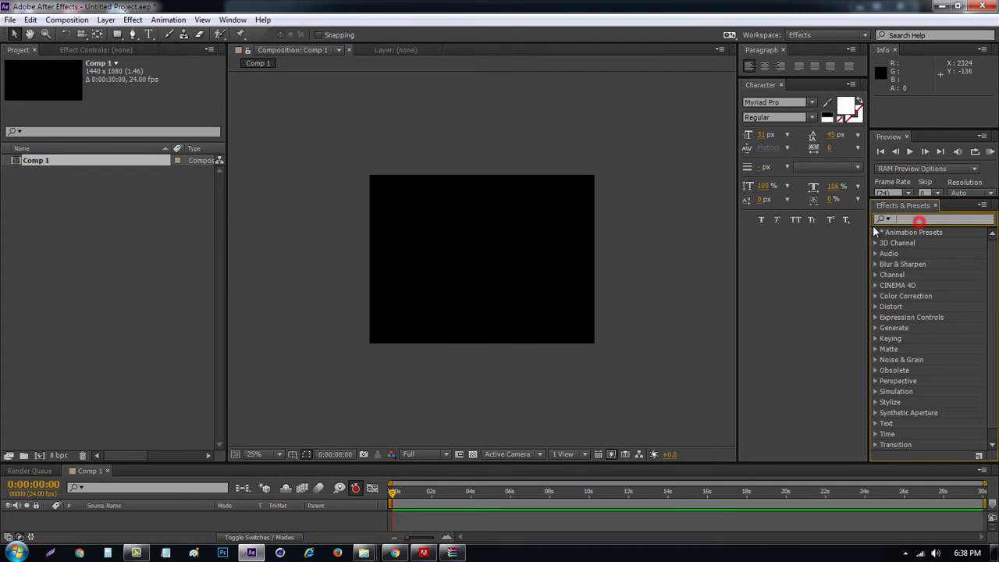
# - Close After Effects, relaunch it and dismiss the welcome screen
pyautogui.click(981, 7)
pyautogui.click(512, 295)
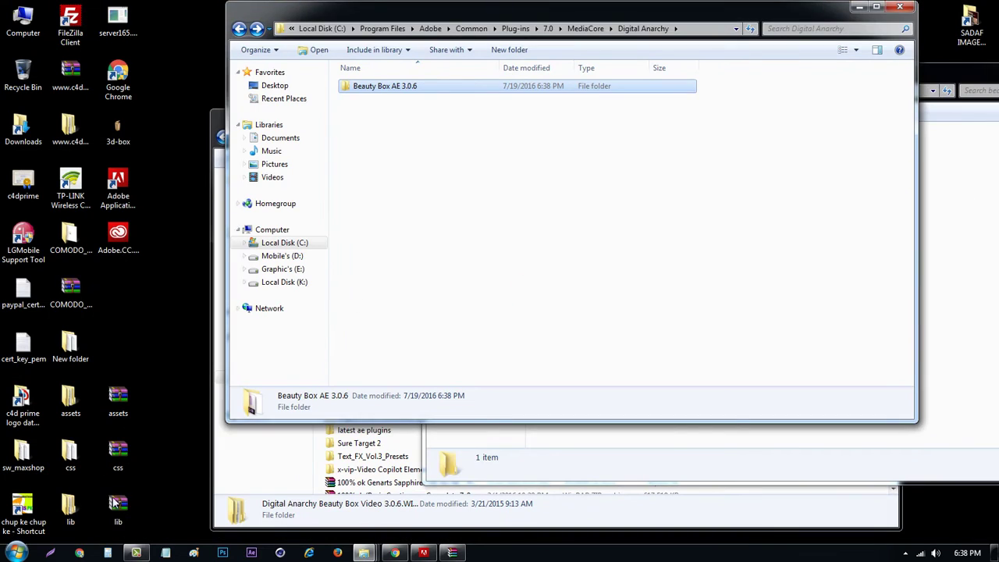
pyautogui.click(251, 552)
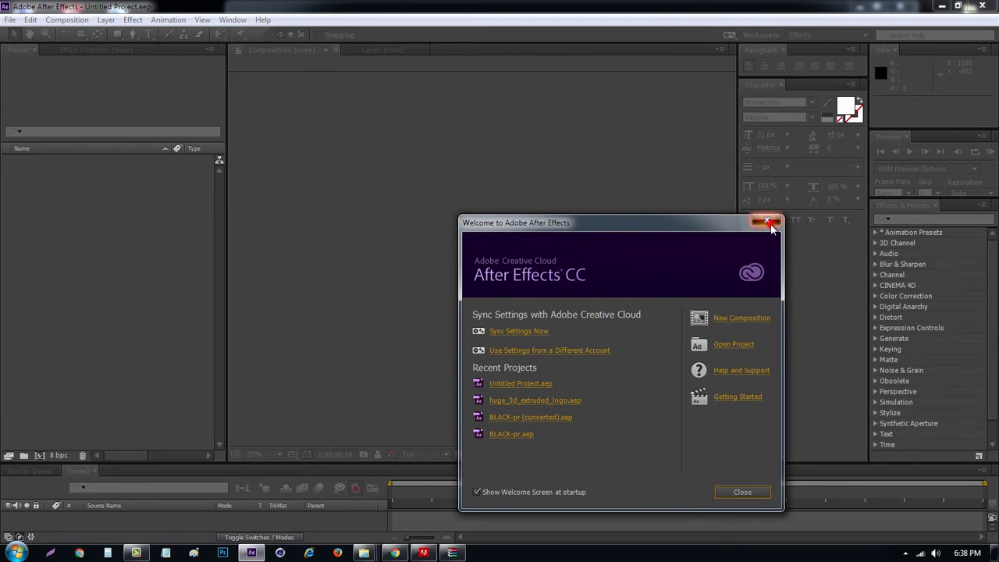
pyautogui.click(767, 221)
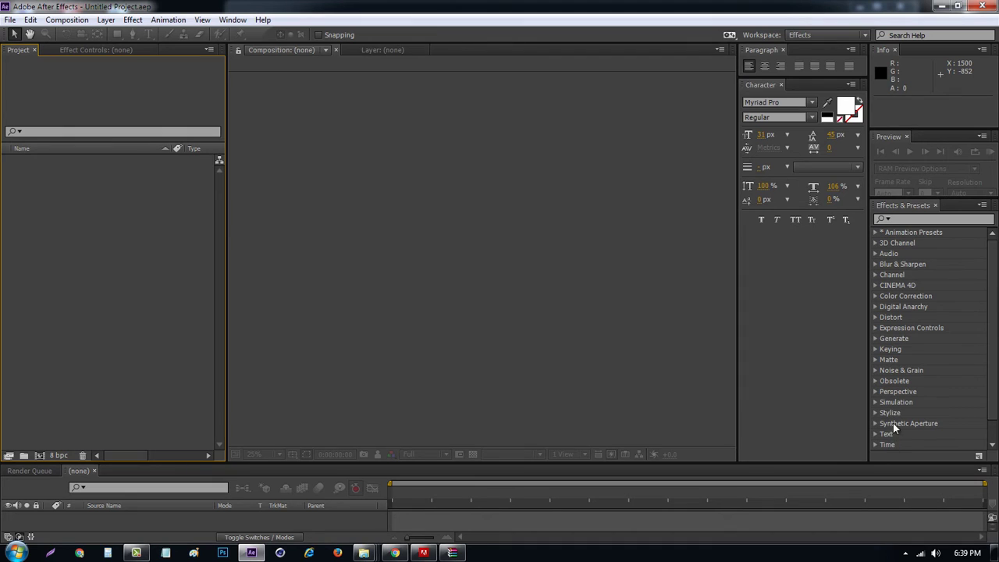
# - Search the effects and presets for "digital"
pyautogui.click(902, 219)
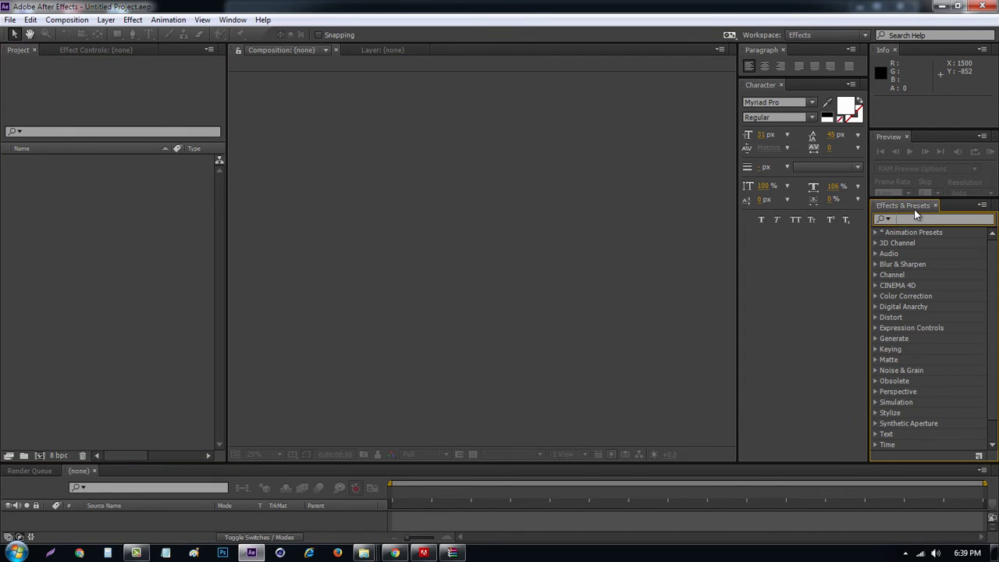
pyautogui.write('digital')
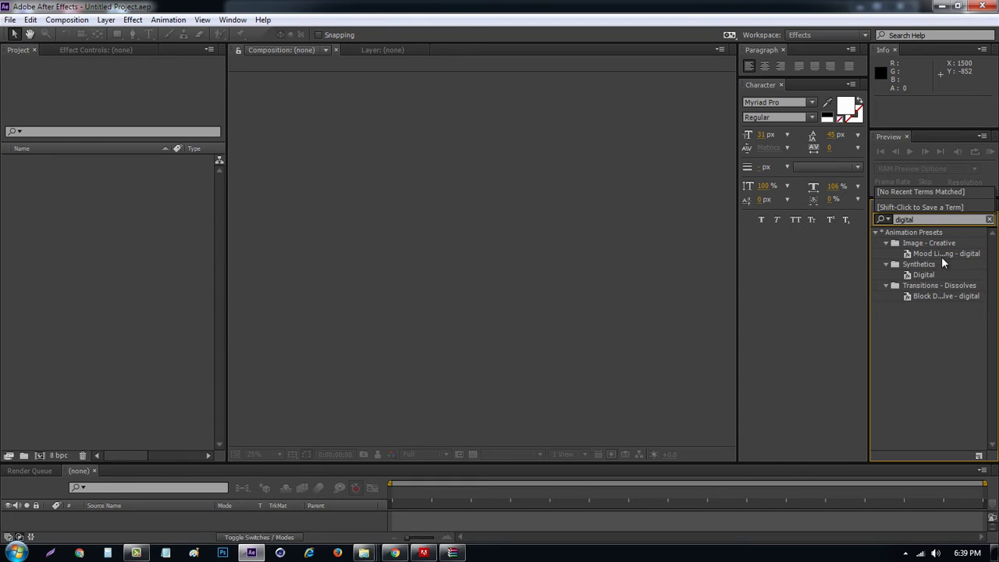
# - Minimize After Effects and go from the Digital Anarchy folder up to the MediaCore folder in the file window
pyautogui.click(953, 5)
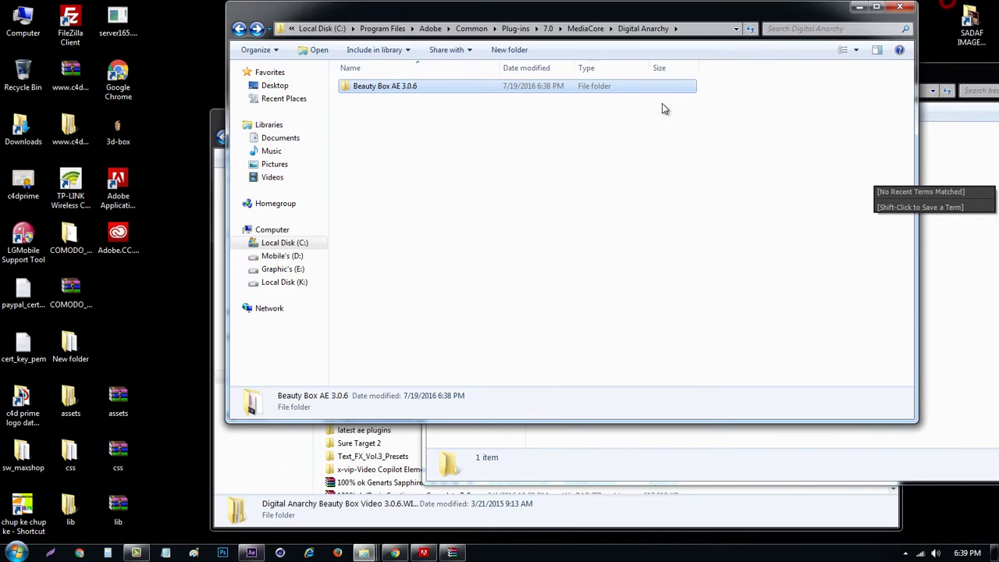
pyautogui.rightClick(362, 85)
pyautogui.click(393, 285)
pyautogui.click(581, 30)
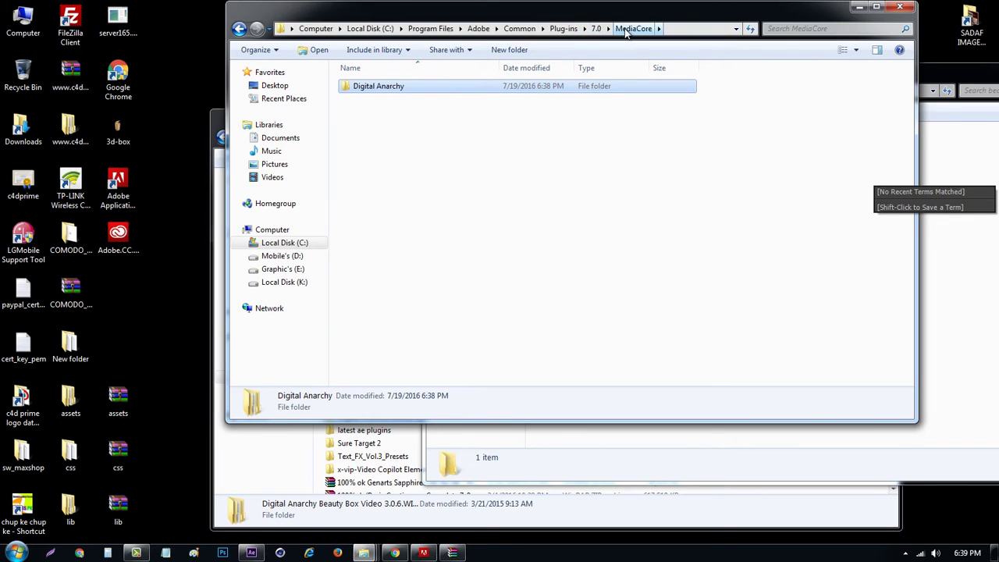
# - Look inside the Digital Anarchy folder, return to MediaCore and cut the Digital Anarchy folder
pyautogui.doubleClick(382, 87)
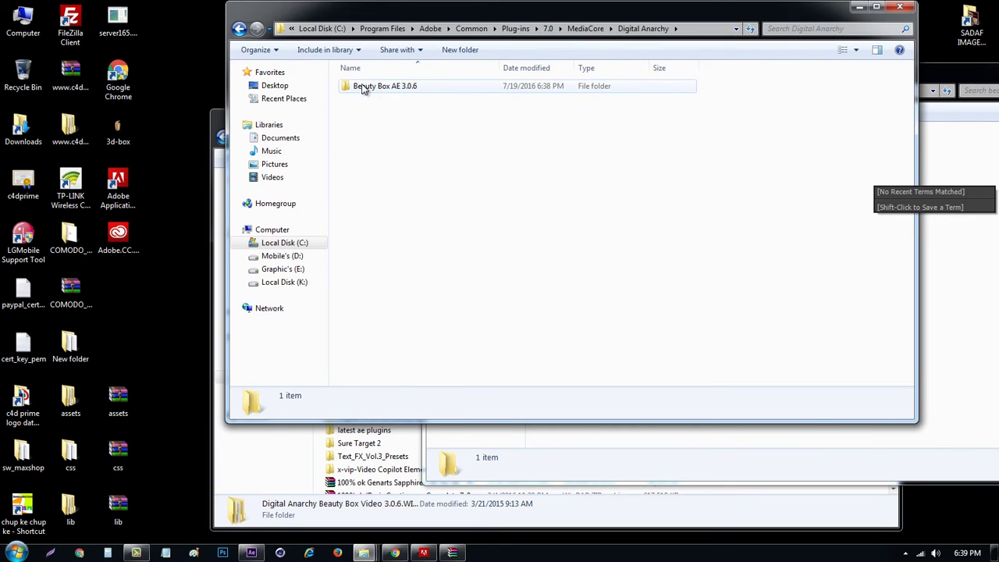
pyautogui.click(239, 28)
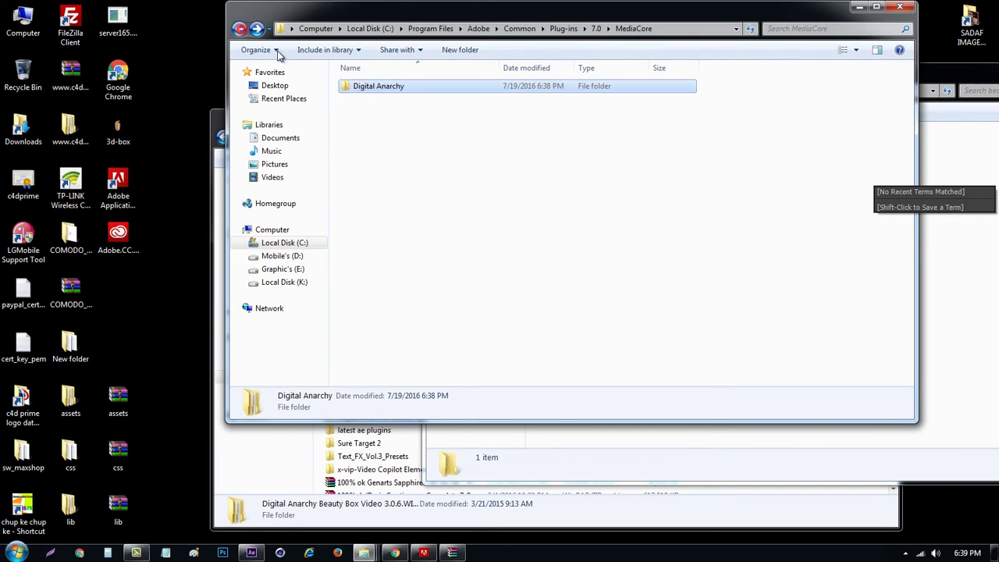
pyautogui.rightClick(359, 89)
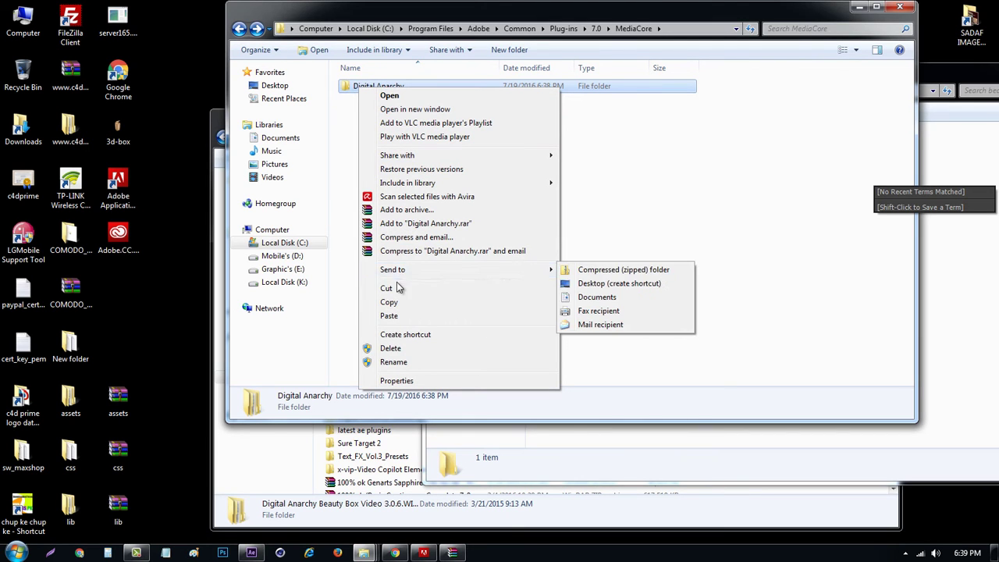
pyautogui.click(394, 287)
# - Open a separate file window at C:\Program Files\Adobe\Adobe After Effects CC\Support Files\Plug-ins
pyautogui.doubleClick(24, 23)
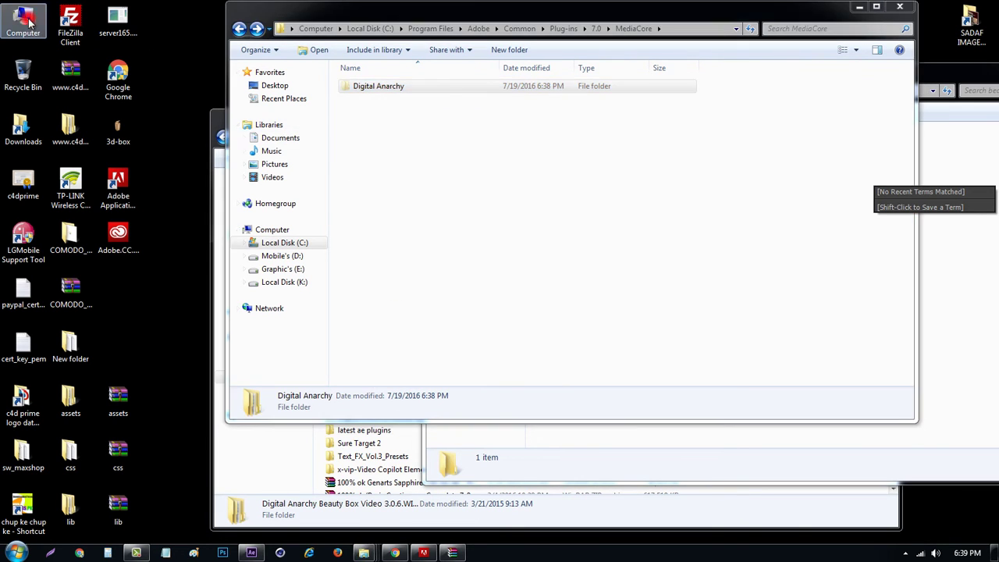
pyautogui.doubleClick(378, 116)
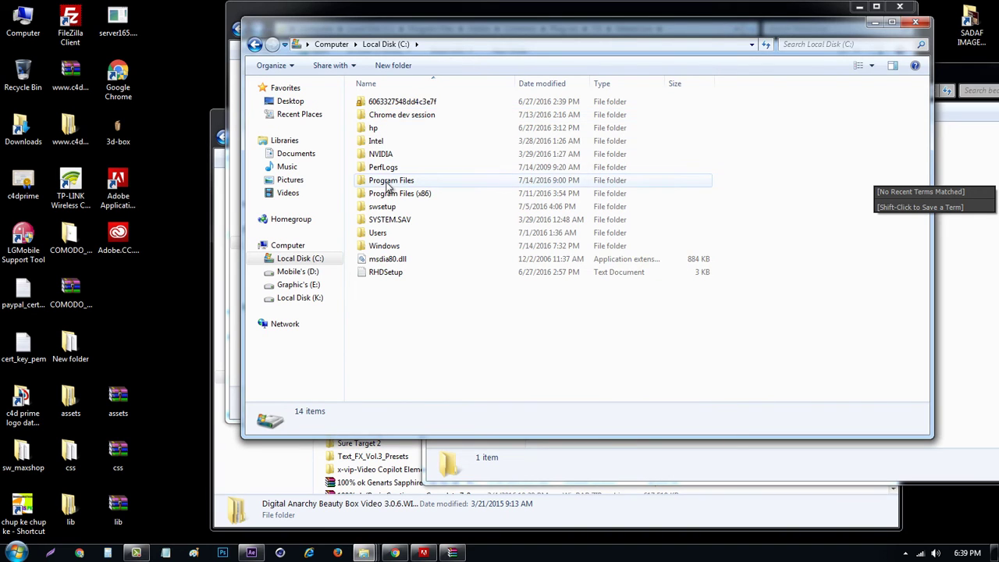
pyautogui.doubleClick(388, 185)
pyautogui.doubleClick(387, 102)
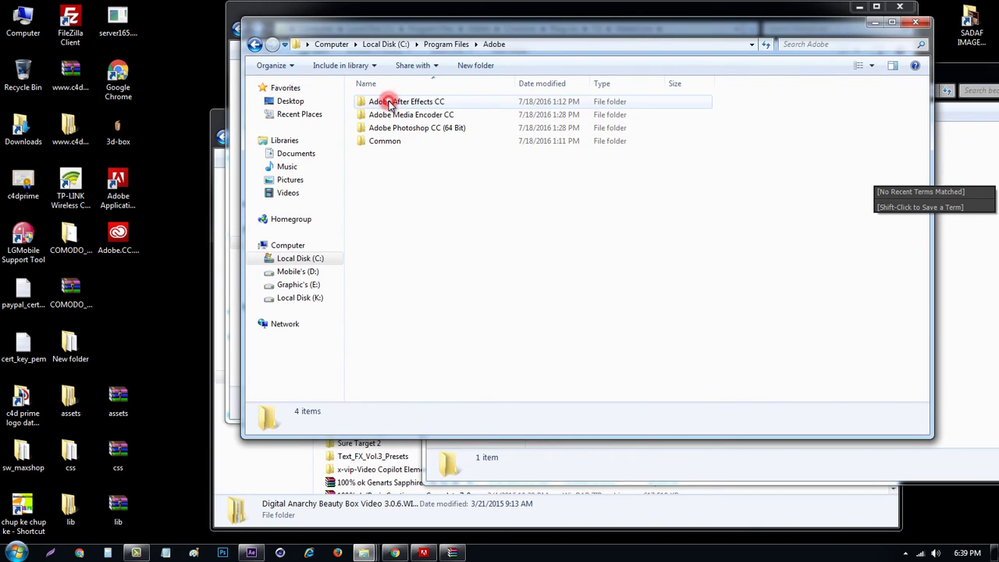
pyautogui.doubleClick(393, 104)
pyautogui.doubleClick(394, 105)
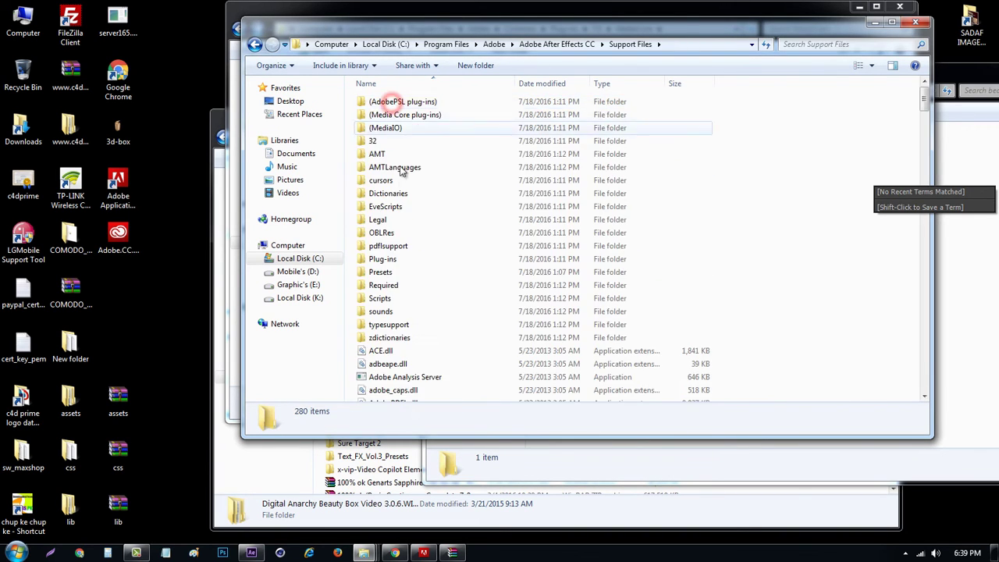
pyautogui.doubleClick(380, 258)
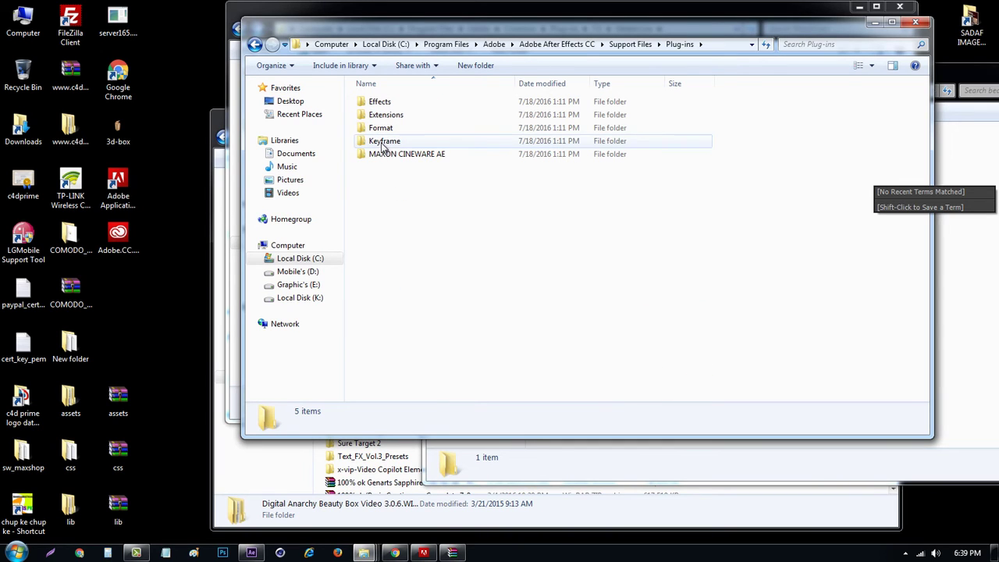
# - Paste the Digital Anarchy folder into Plug-ins with administrator permission and refresh the folder view
pyautogui.rightClick(415, 194)
pyautogui.click(452, 281)
pyautogui.click(482, 327)
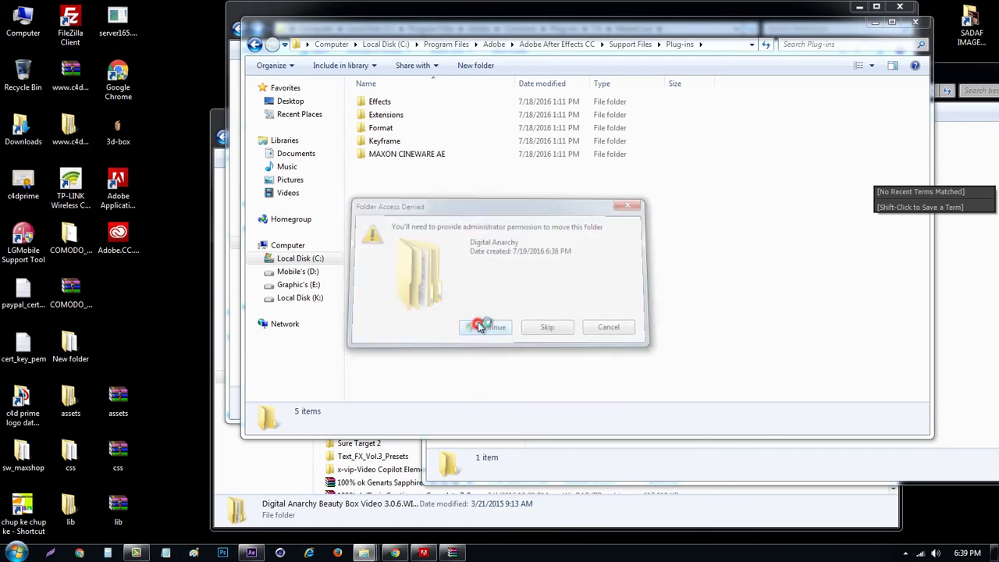
pyautogui.click(454, 207)
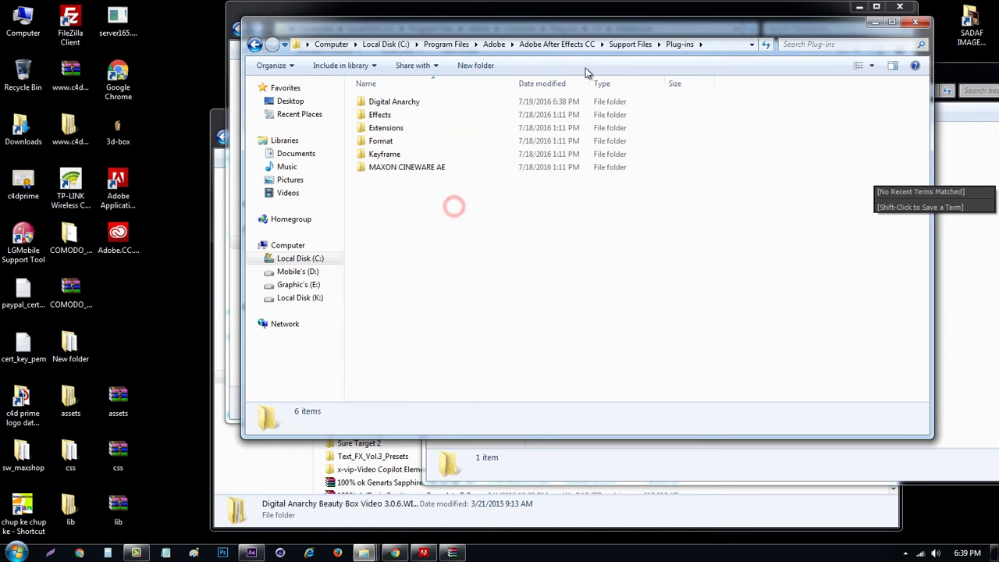
pyautogui.rightClick(549, 216)
pyautogui.click(586, 262)
# - Switch to After Effects, close it, relaunch it and dismiss the welcome screen
pyautogui.click(251, 552)
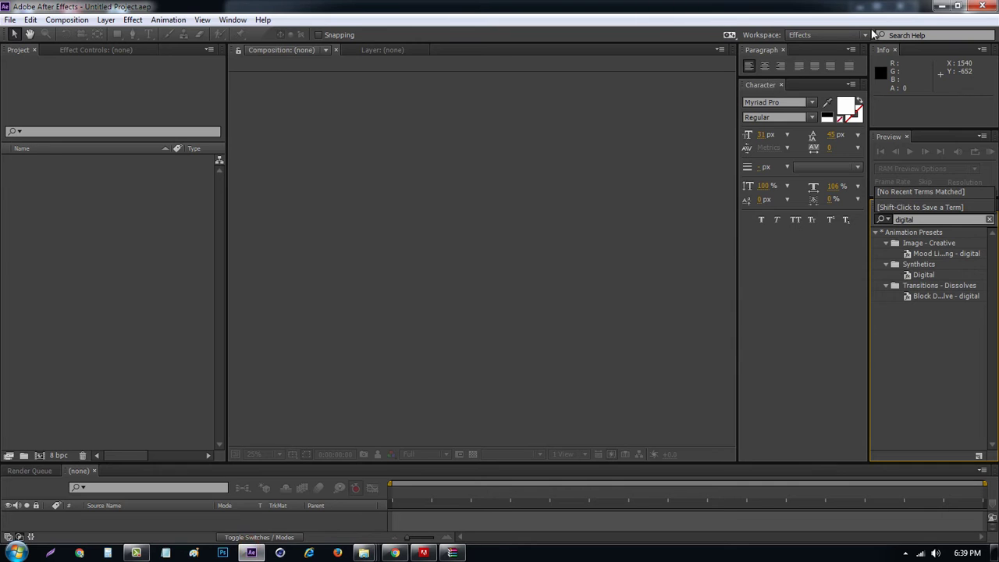
pyautogui.click(983, 6)
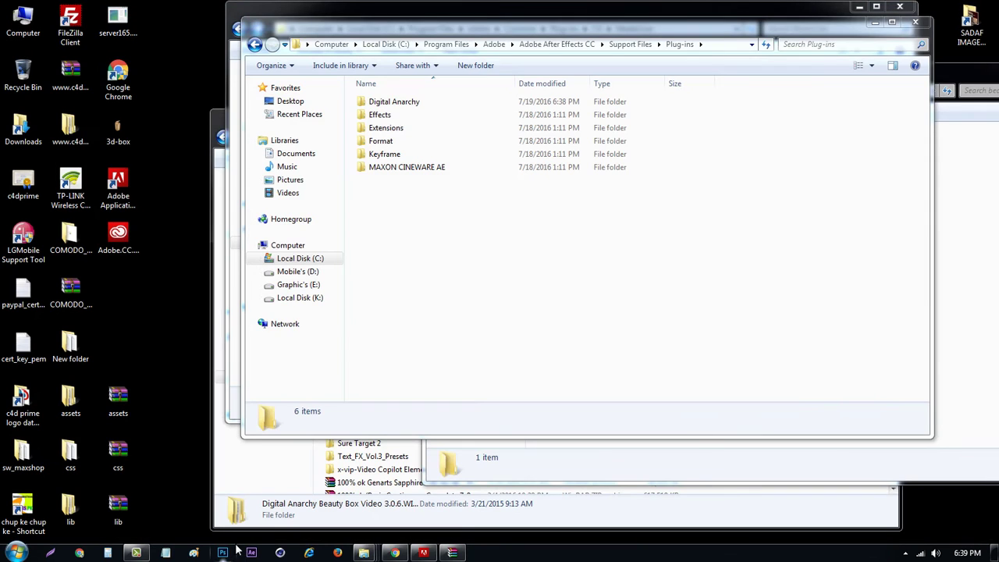
pyautogui.rightClick(169, 310)
pyautogui.click(197, 348)
pyautogui.click(251, 551)
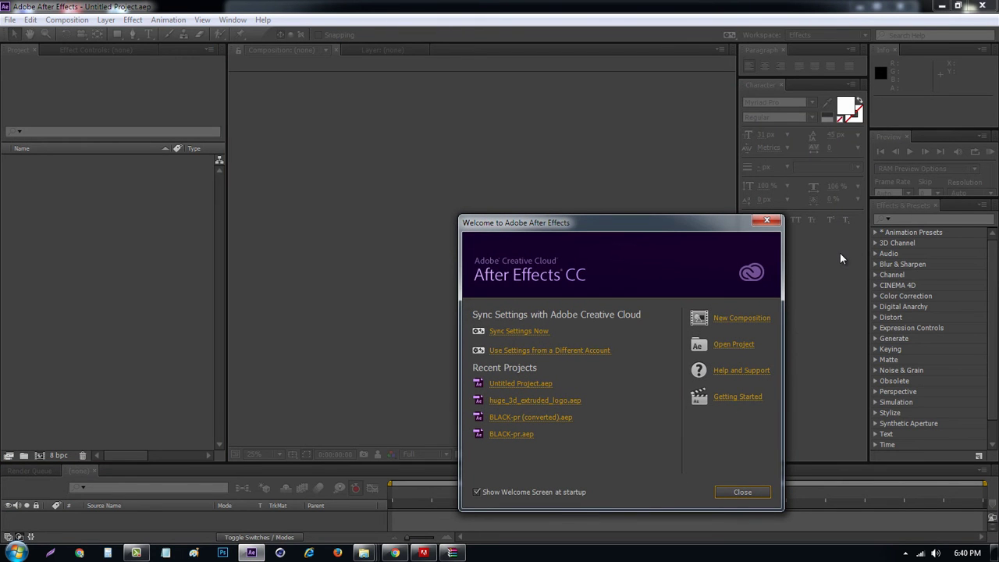
pyautogui.click(766, 222)
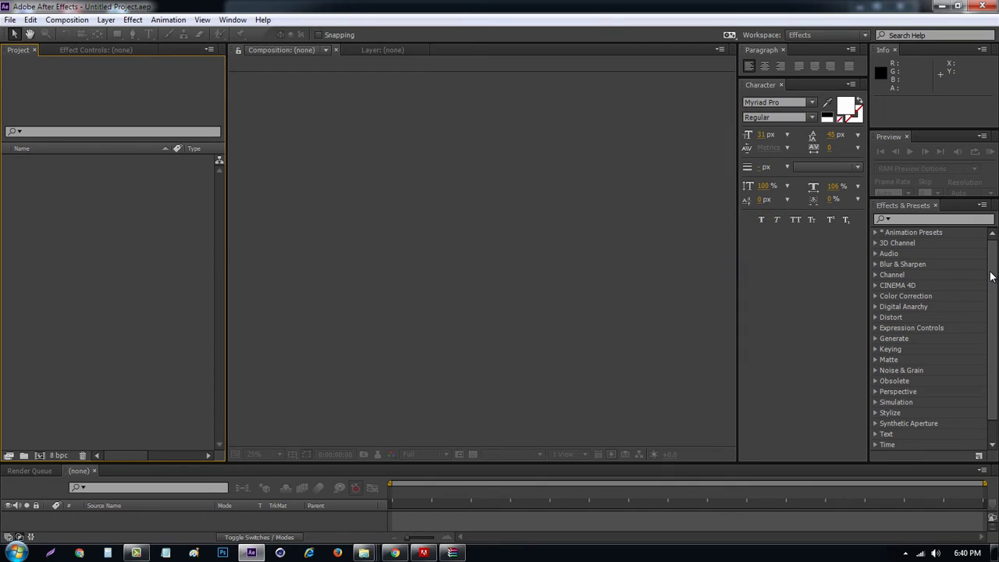
# - Expand the Digital Anarchy category in the effects and presets list
pyautogui.moveTo(991, 275); pyautogui.dragTo(994, 305)
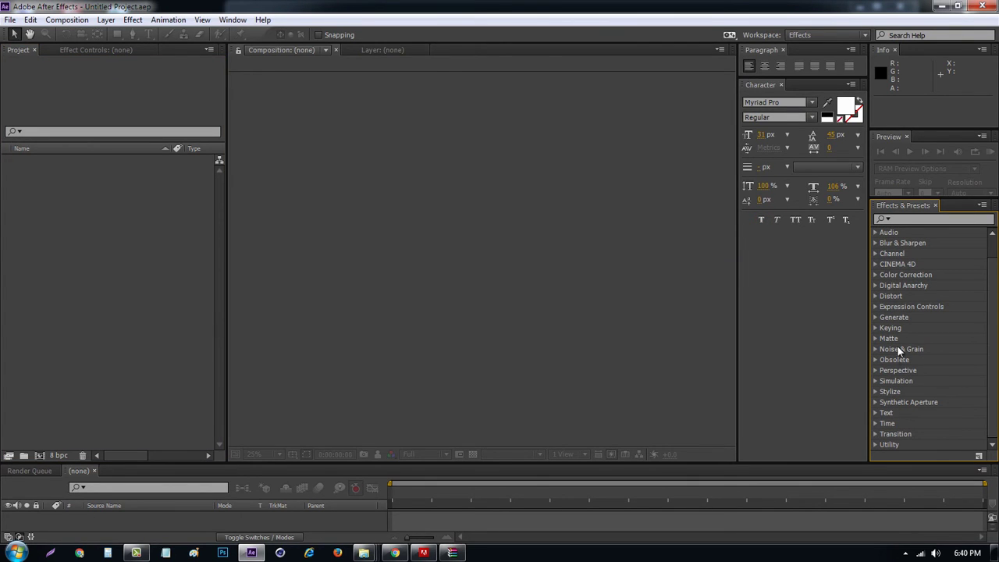
pyautogui.click(875, 285)
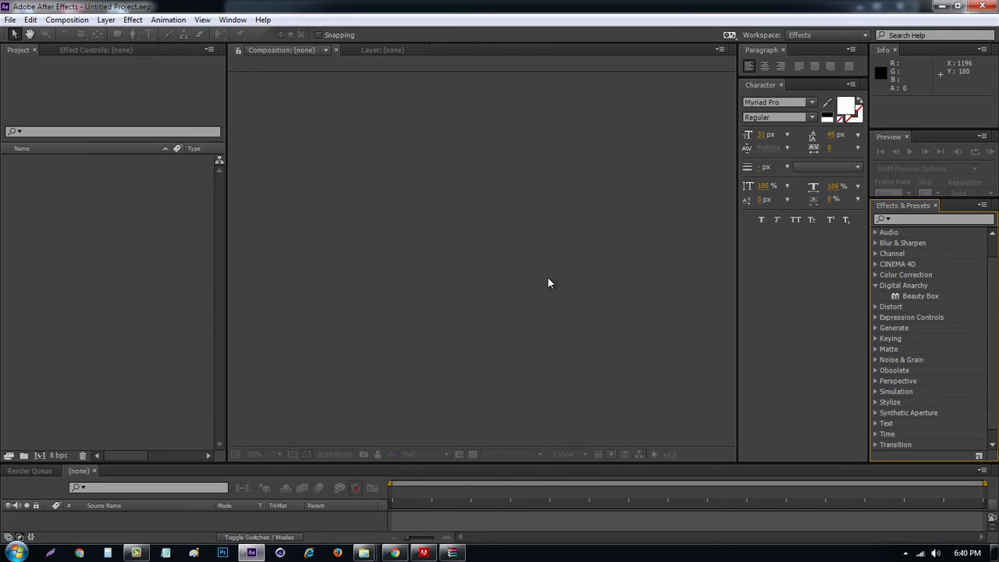
pyautogui.click(451, 256)
# - Create a new composition in the project with the offered settings
pyautogui.rightClick(109, 295)
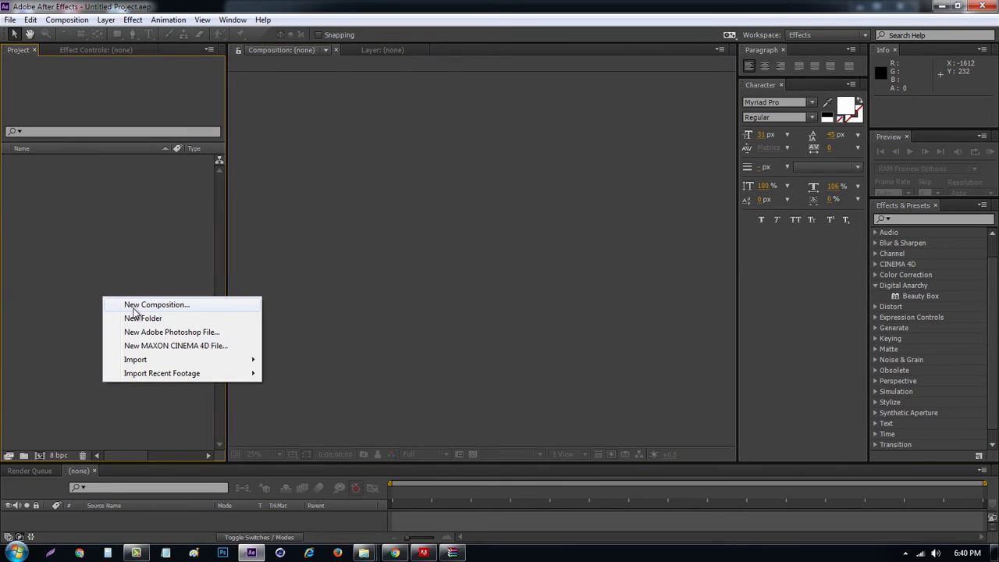
pyautogui.click(134, 303)
pyautogui.click(538, 398)
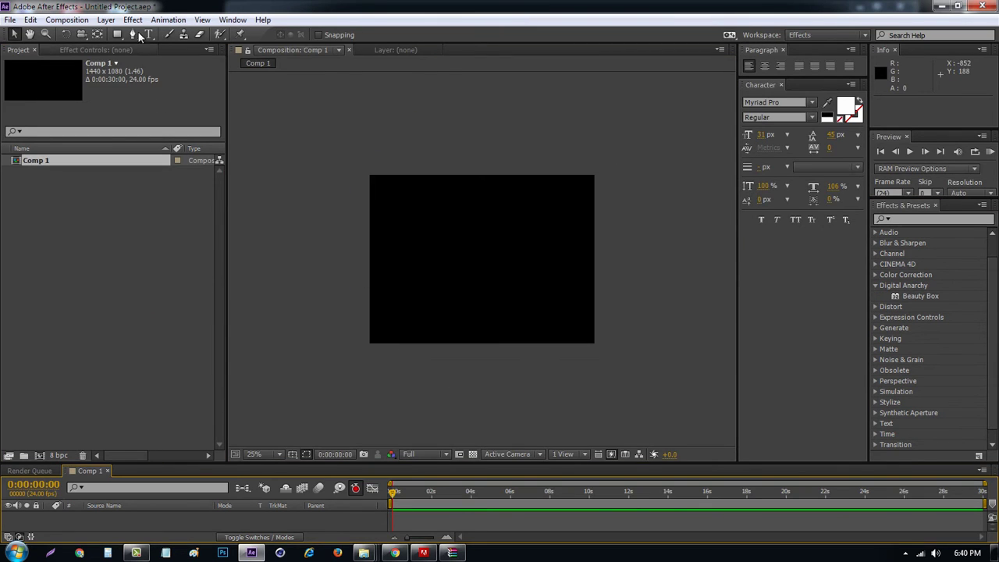
# - Import the image 51UPtK17BOL._SR94,75_.jpg from the C4DPrime.com_ Poser 10_files folder inside the amazon folder of the Pictures library
pyautogui.click(106, 20)
pyautogui.click(44, 200)
pyautogui.doubleClick(44, 201)
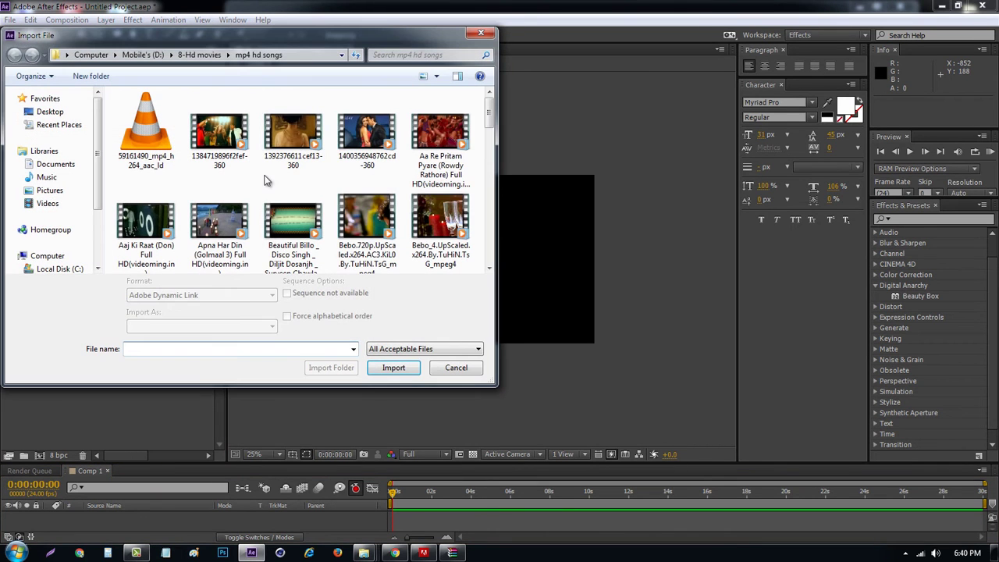
pyautogui.click(54, 190)
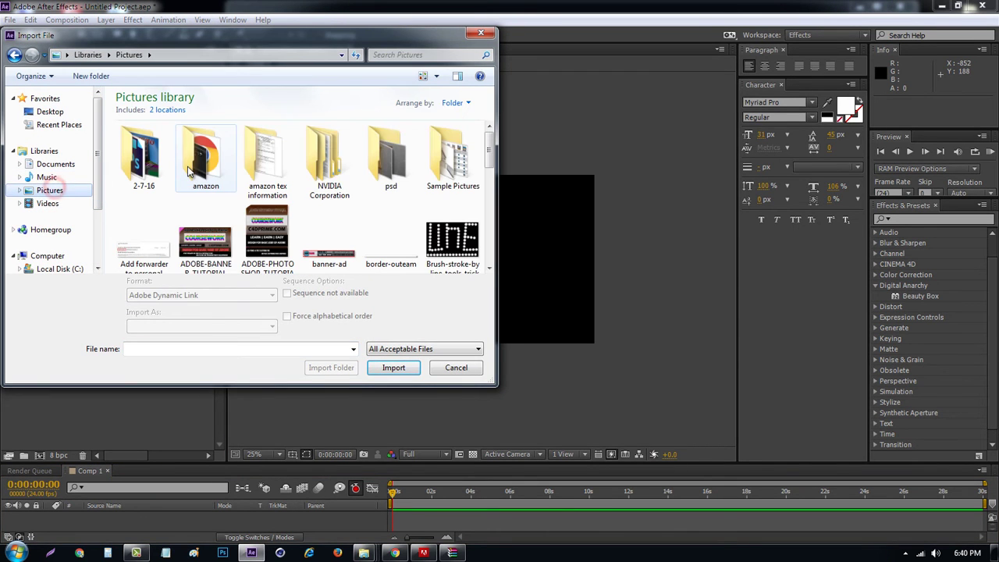
pyautogui.doubleClick(203, 160)
pyautogui.click(390, 160)
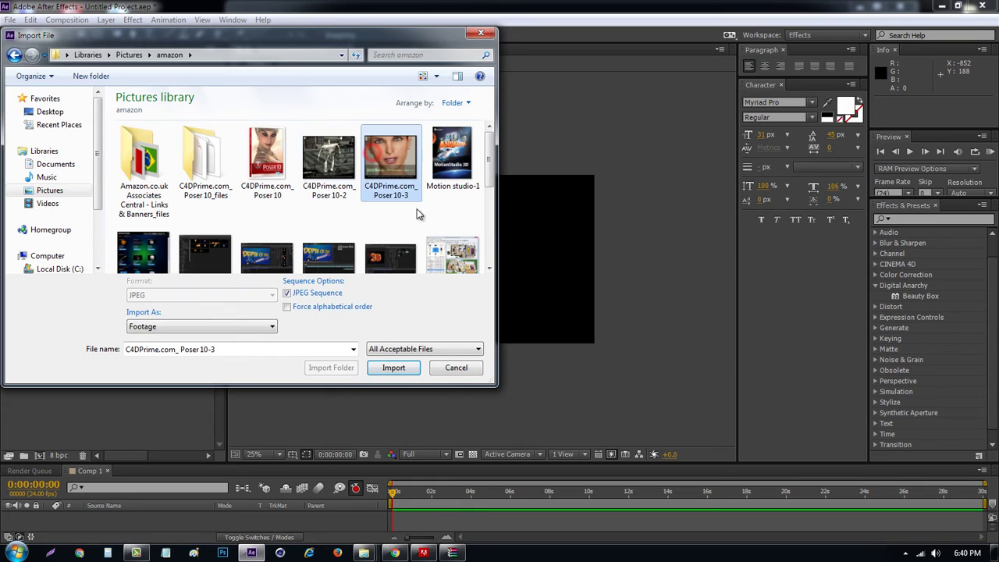
pyautogui.doubleClick(191, 164)
pyautogui.click(390, 160)
pyautogui.scroll(-2, 391, 195)
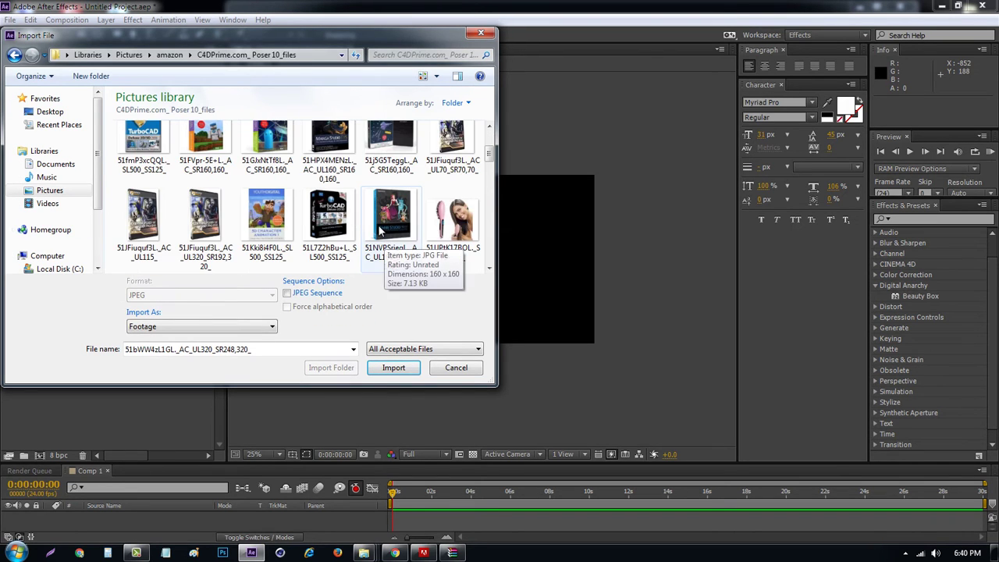
pyautogui.click(452, 218)
pyautogui.click(394, 367)
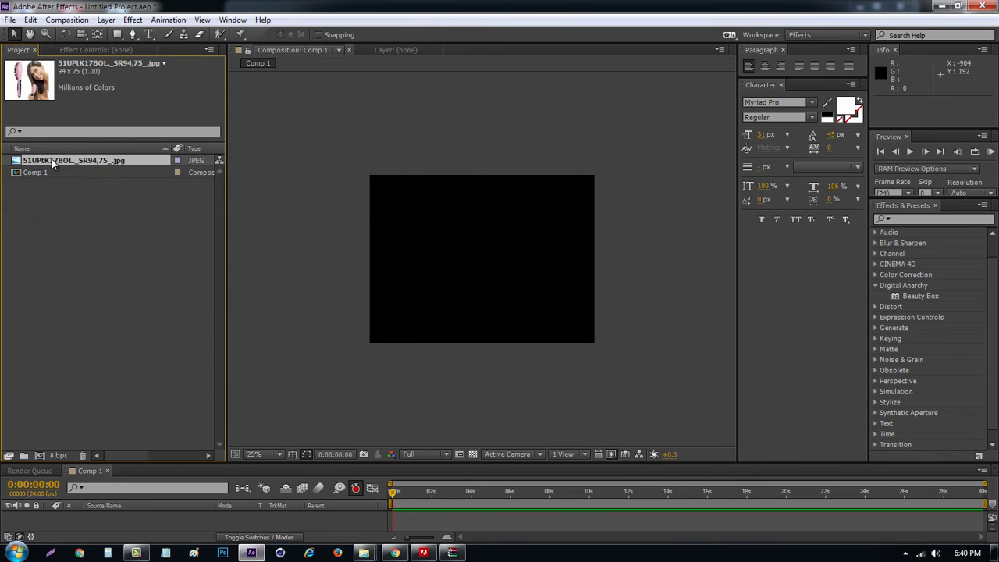
# - Place the imported image in Comp 1, centre it and enlarge it to about 1937% by 889%
pyautogui.moveTo(53, 162); pyautogui.dragTo(533, 269)
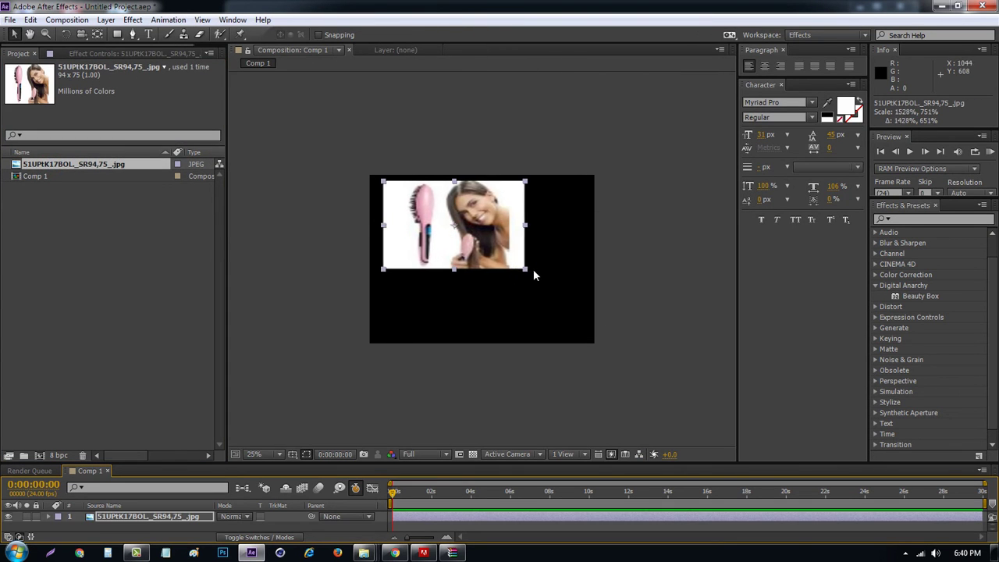
pyautogui.moveTo(455, 223); pyautogui.dragTo(466, 254)
pyautogui.moveTo(535, 208); pyautogui.dragTo(577, 207)
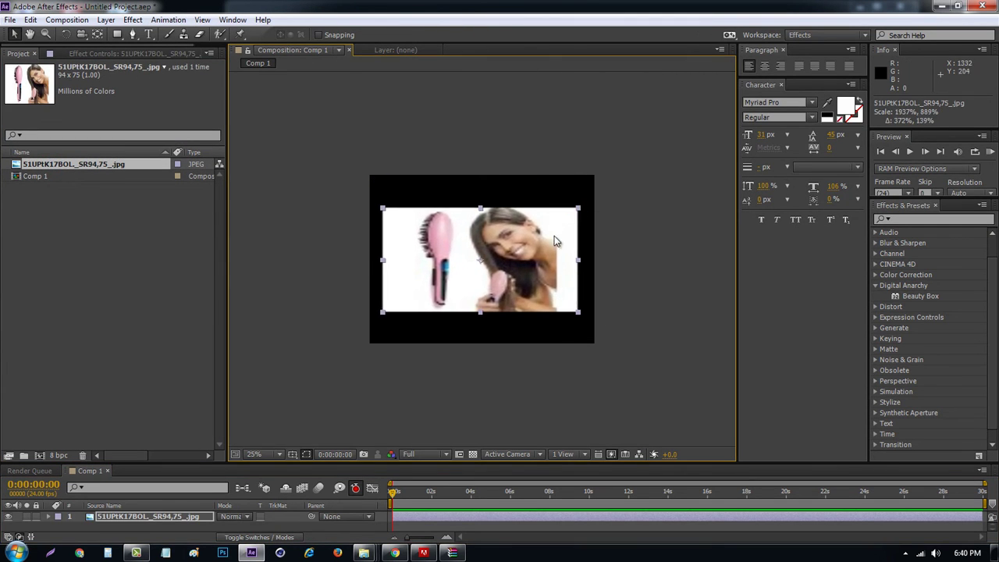
pyautogui.click(344, 270)
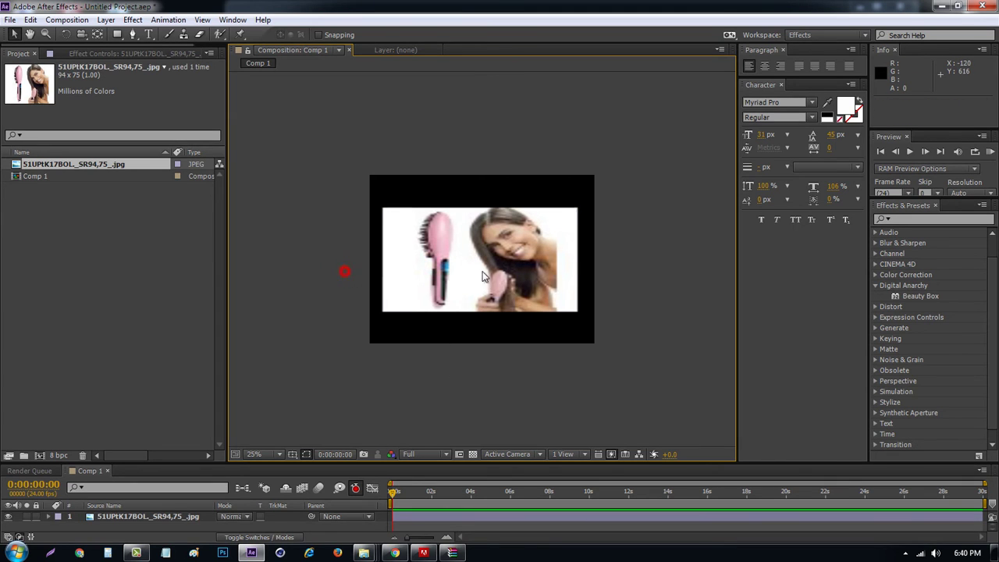
# - Apply the Beauty Box effect to the image layer and choose to authorize the product
pyautogui.click(501, 253)
pyautogui.moveTo(913, 296); pyautogui.dragTo(480, 259)
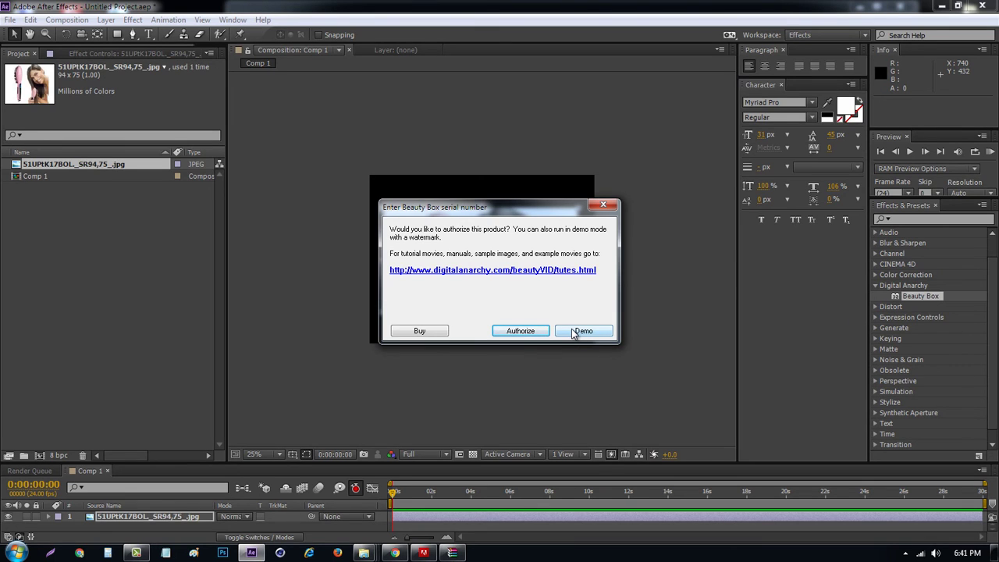
pyautogui.click(529, 331)
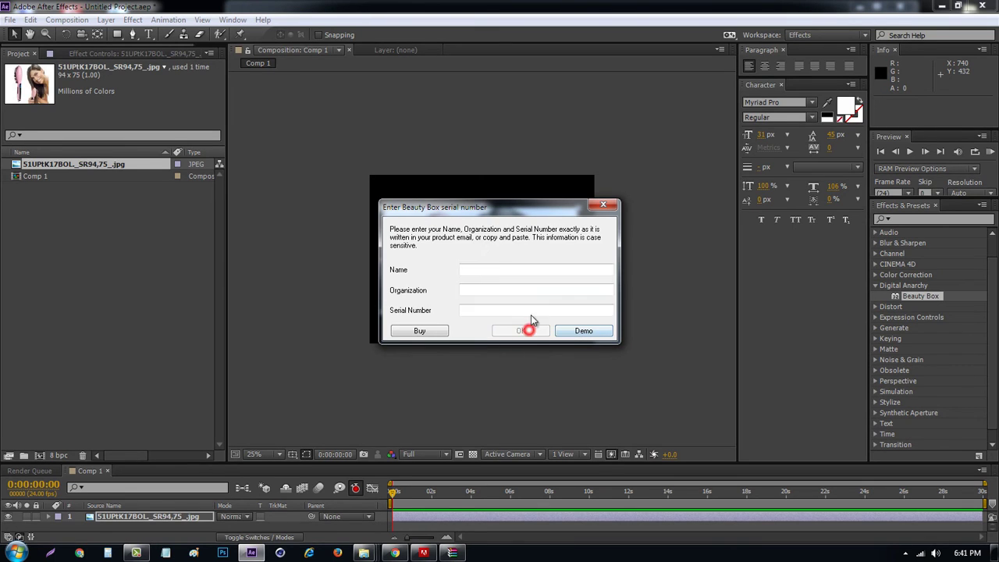
# - Enter the registrant's name and the organization "c4d prime" in the Beauty Box serial number form and close the form
pyautogui.click(495, 271)
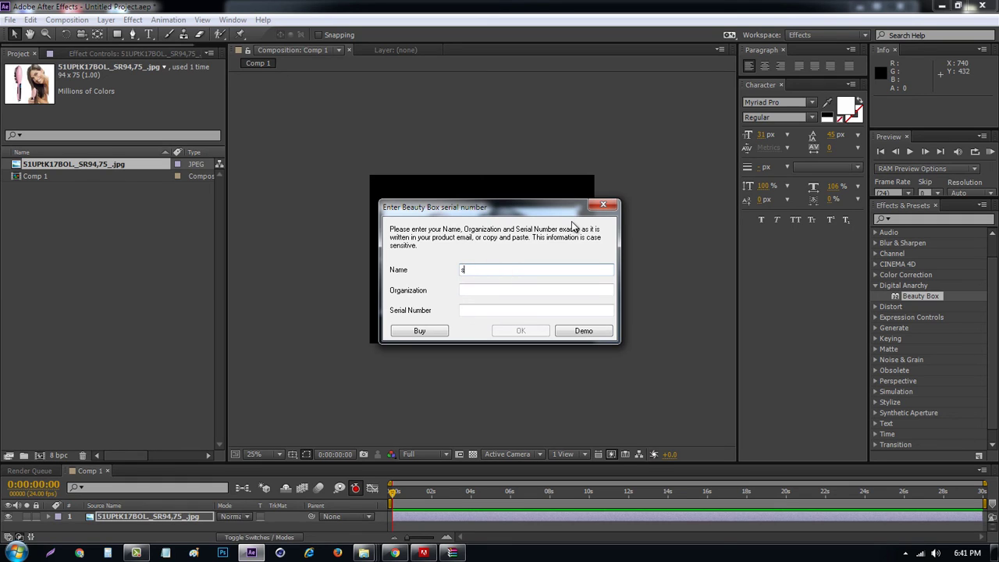
pyautogui.write('shahid')
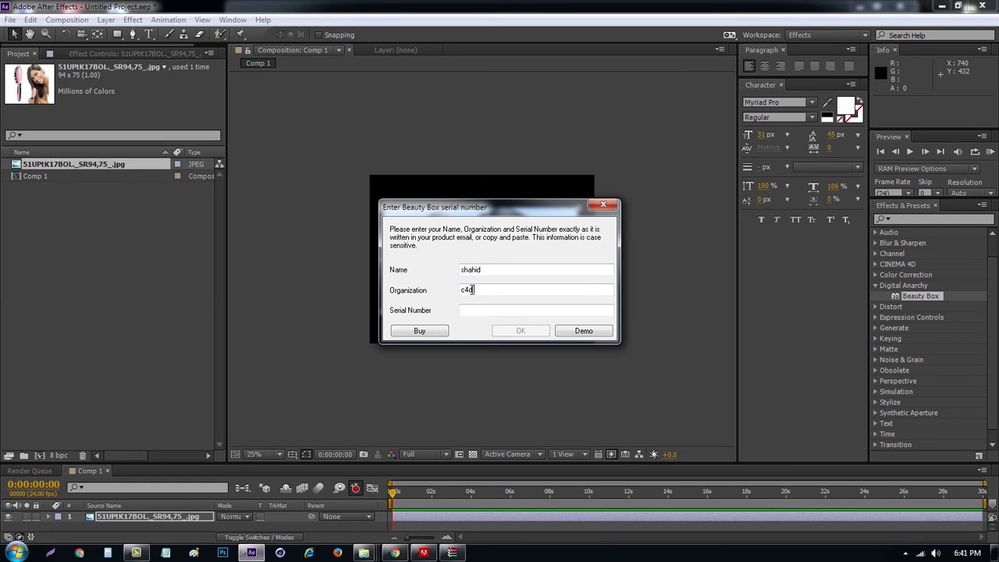
pyautogui.click(498, 311)
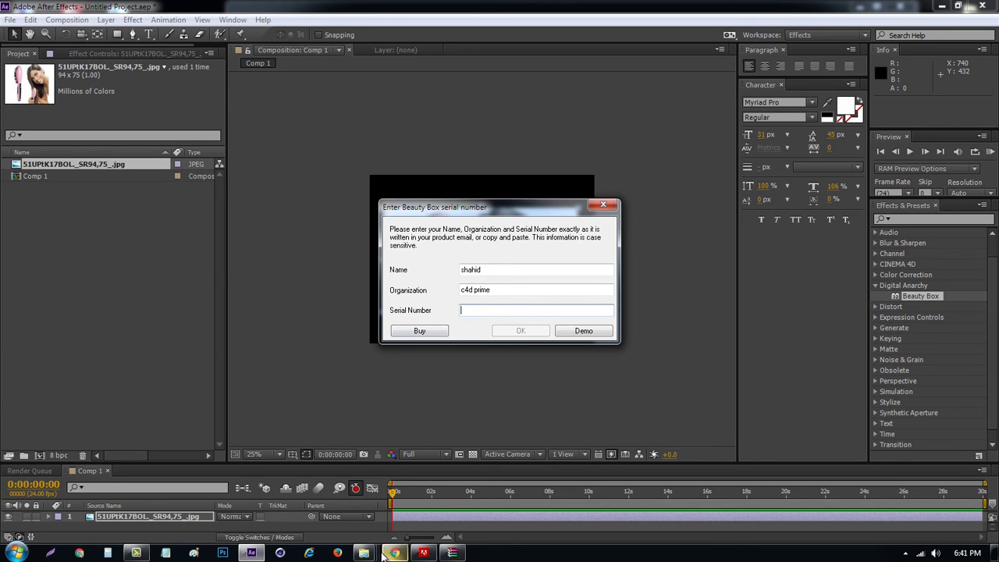
pyautogui.press('Escape')
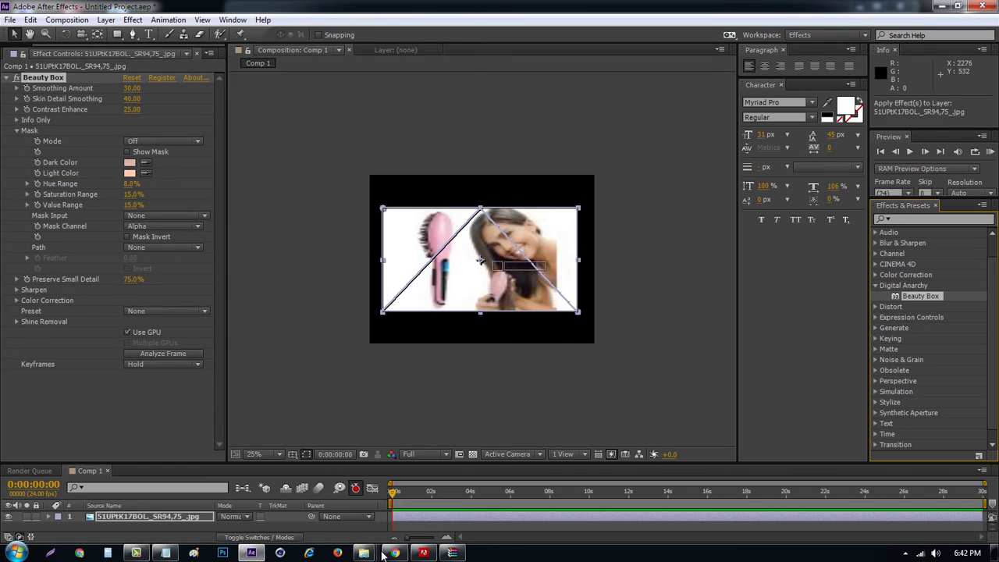
# - Set the mask's Dark Color to a dark reddish brown and its Light Color to a pale greyish pink in Beauty Box 2
pyautogui.click(128, 252)
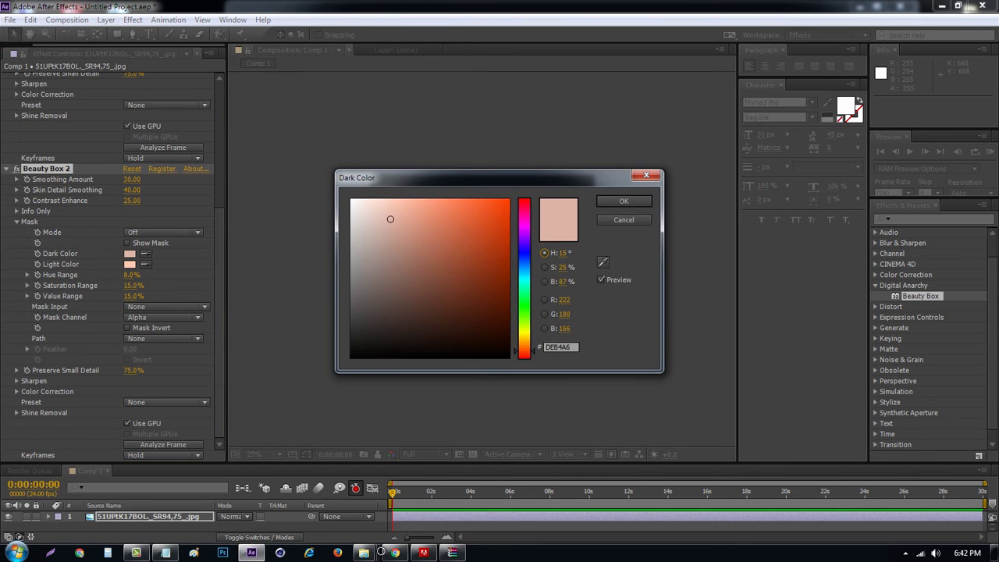
pyautogui.click(481, 289)
pyautogui.click(624, 199)
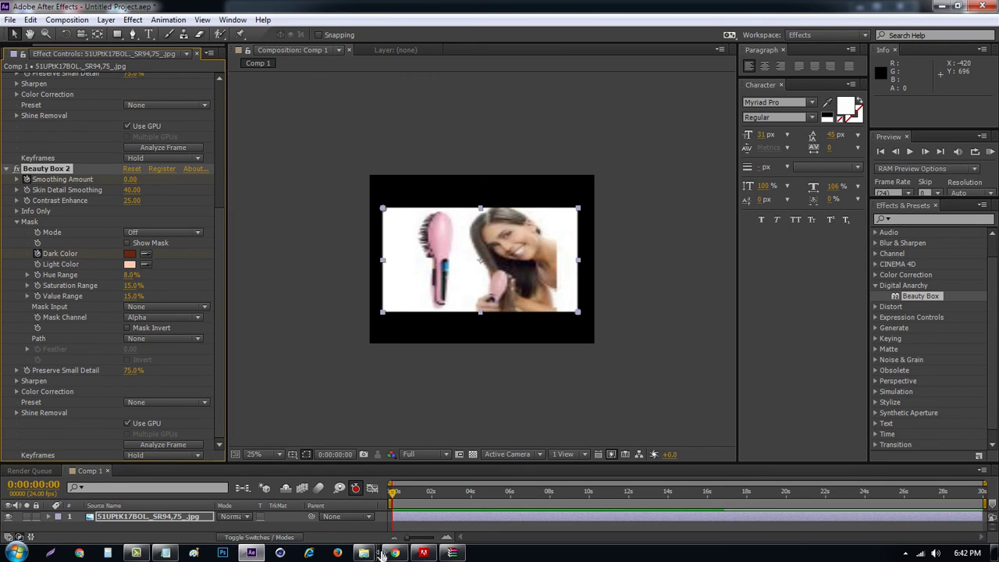
pyautogui.click(129, 264)
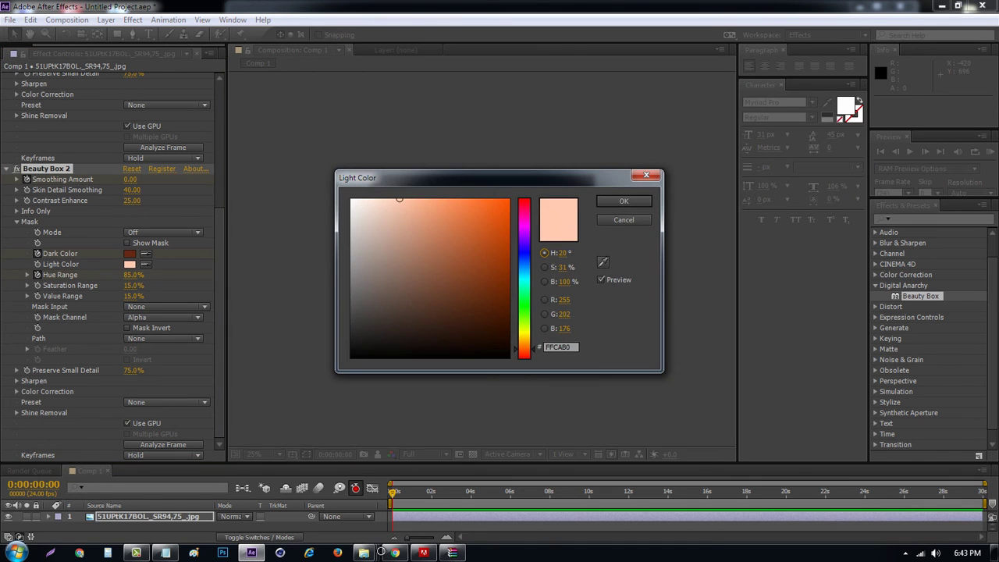
pyautogui.click(364, 226)
pyautogui.press('Return')
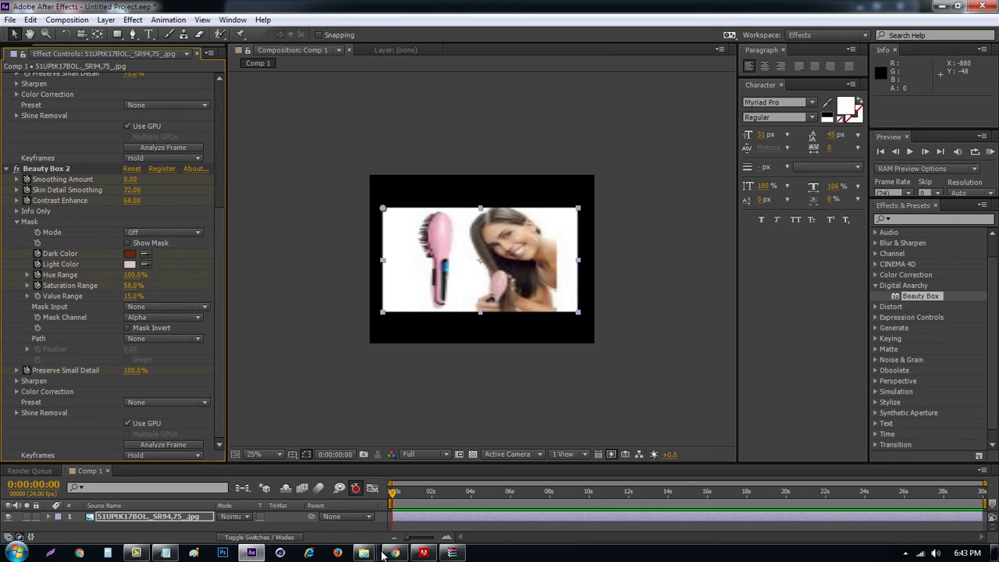
# - Try the Golden and Priss presets on the first Beauty Box effect, then choose the Reality Star preset
pyautogui.press('Return')
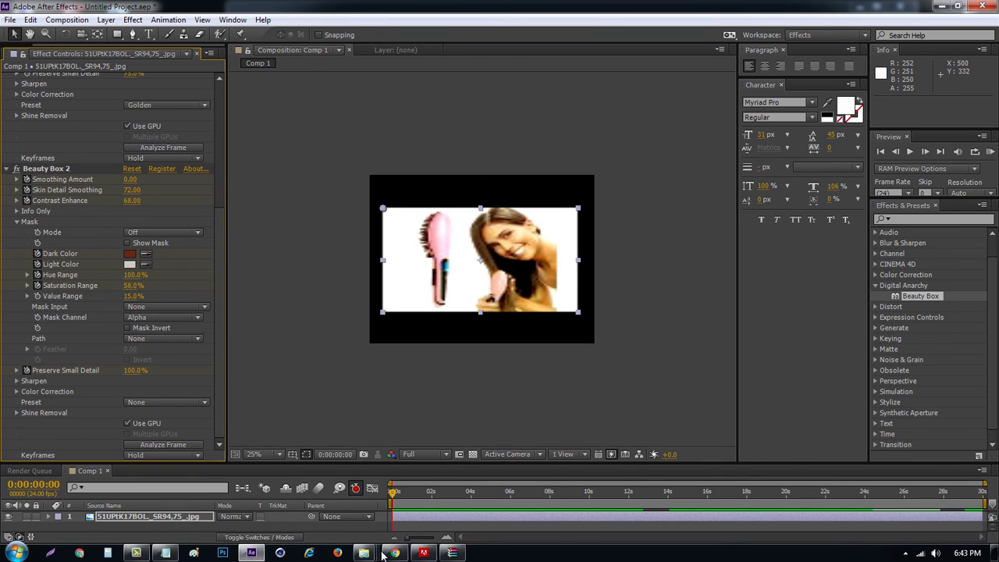
pyautogui.click(166, 104)
pyautogui.click(187, 325)
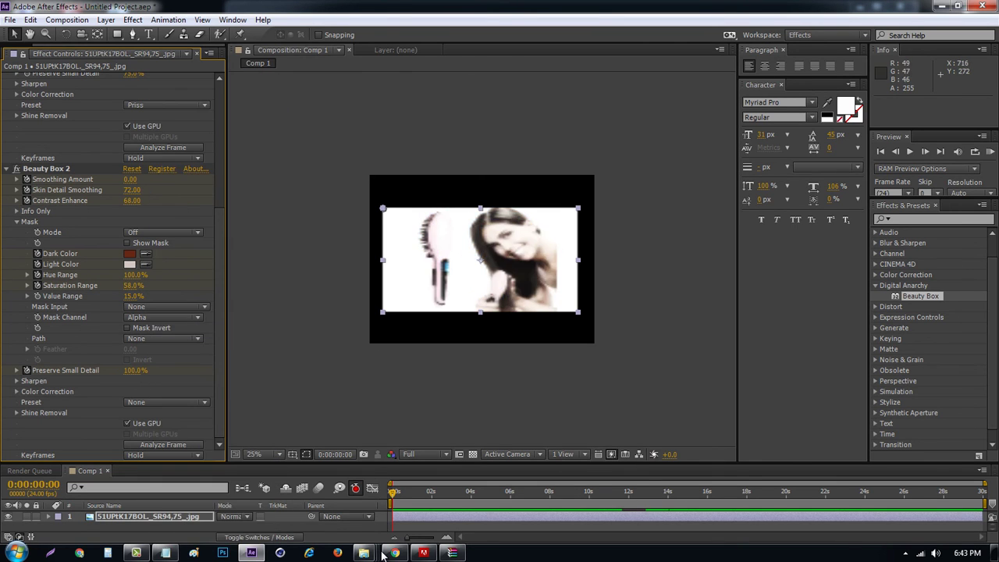
pyautogui.click(166, 105)
pyautogui.click(187, 369)
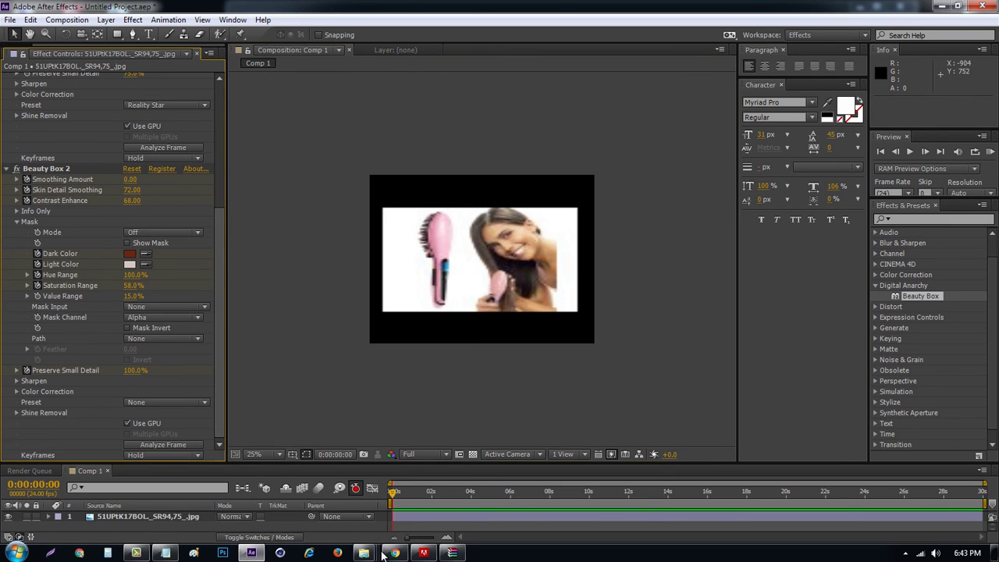
# - Select Alpha as the Beauty Box 2 mask channel and use the image layer 51UPtK17BOL._SR94,75_.jpg as its mask input
pyautogui.click(164, 317)
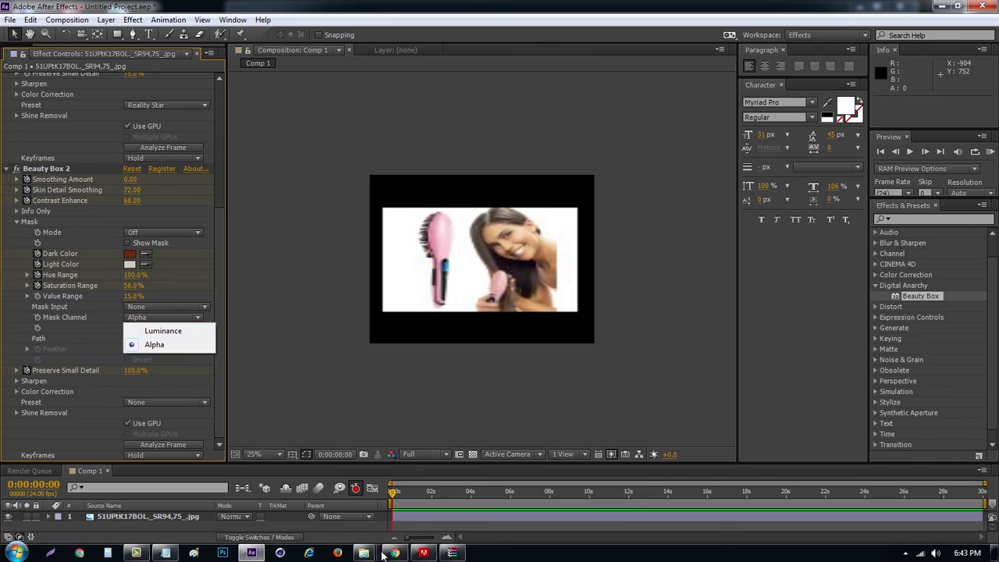
pyautogui.click(154, 344)
pyautogui.click(164, 306)
pyautogui.click(175, 337)
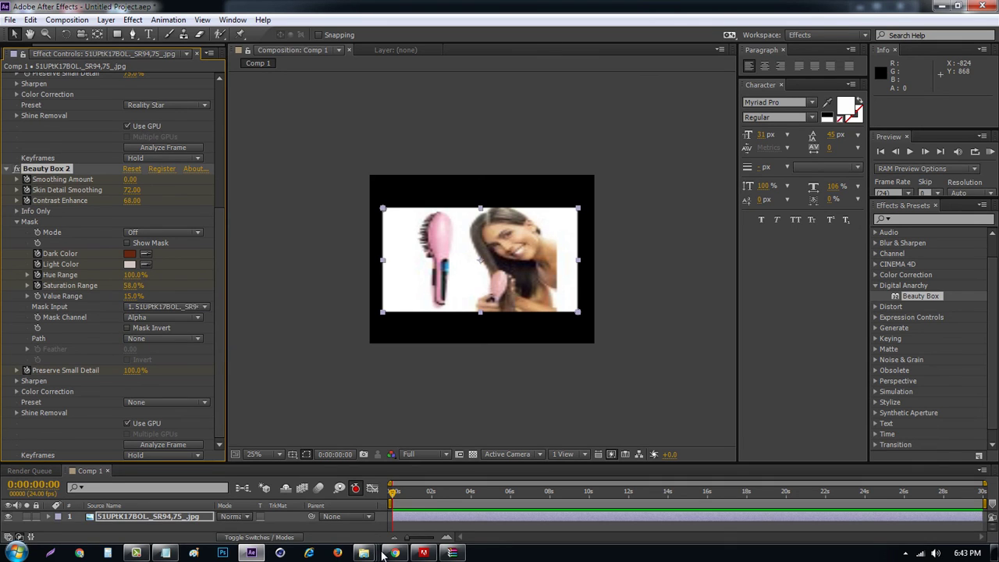